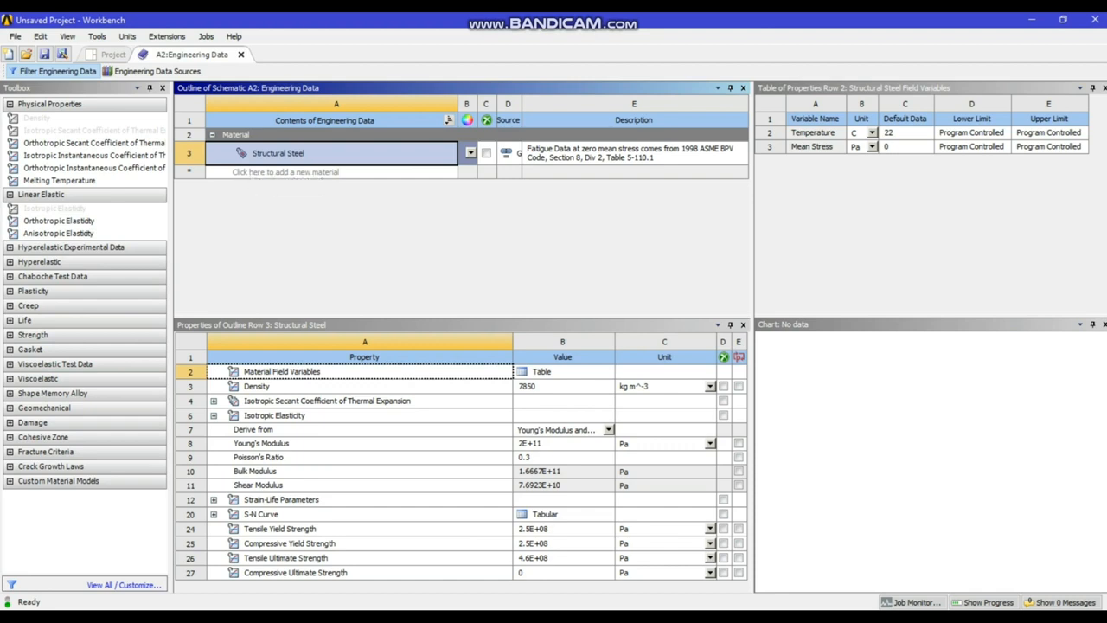
Open the Static Structural system's geometry in DesignModeler and set the length unit to millimeter
{"action": "left_click", "coordinate": [113, 55]}
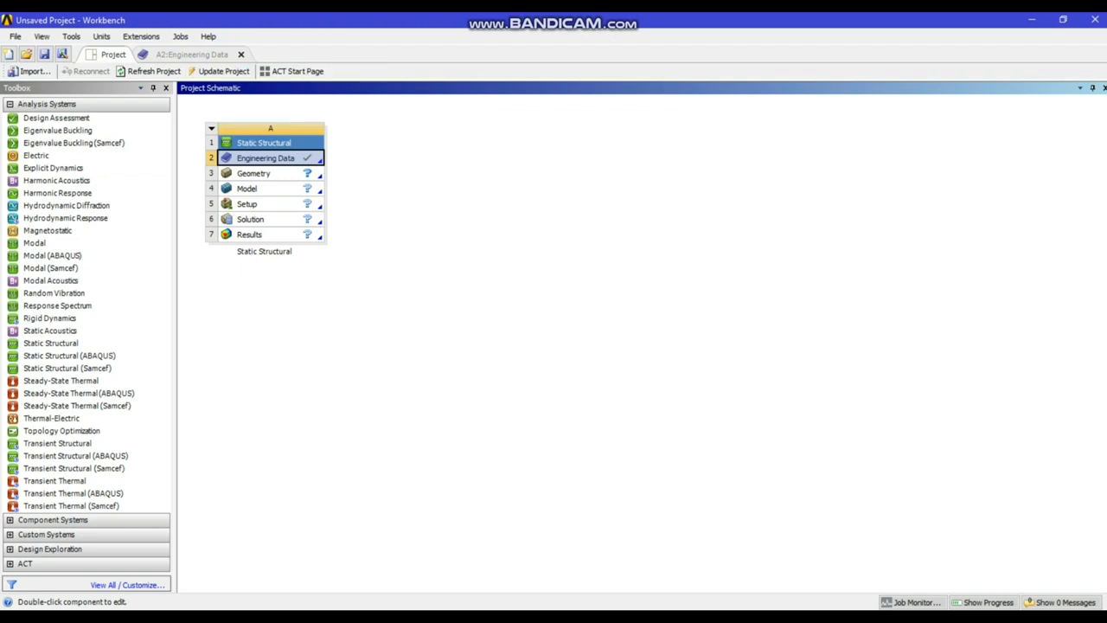
{"action": "double_click", "coordinate": [254, 173]}
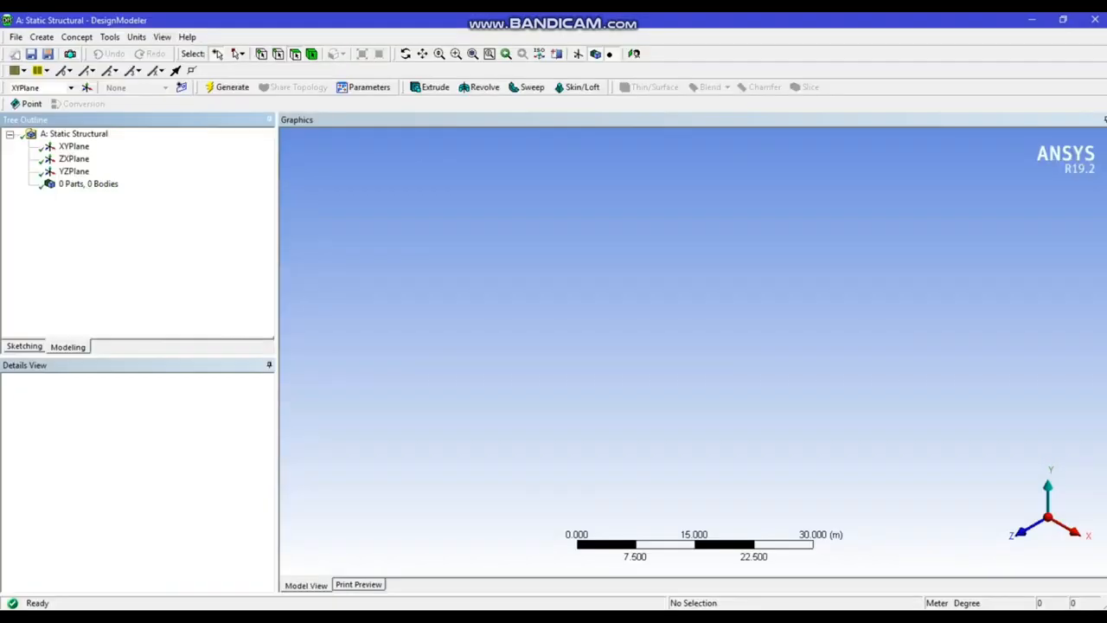
{"action": "left_click", "coordinate": [136, 36]}
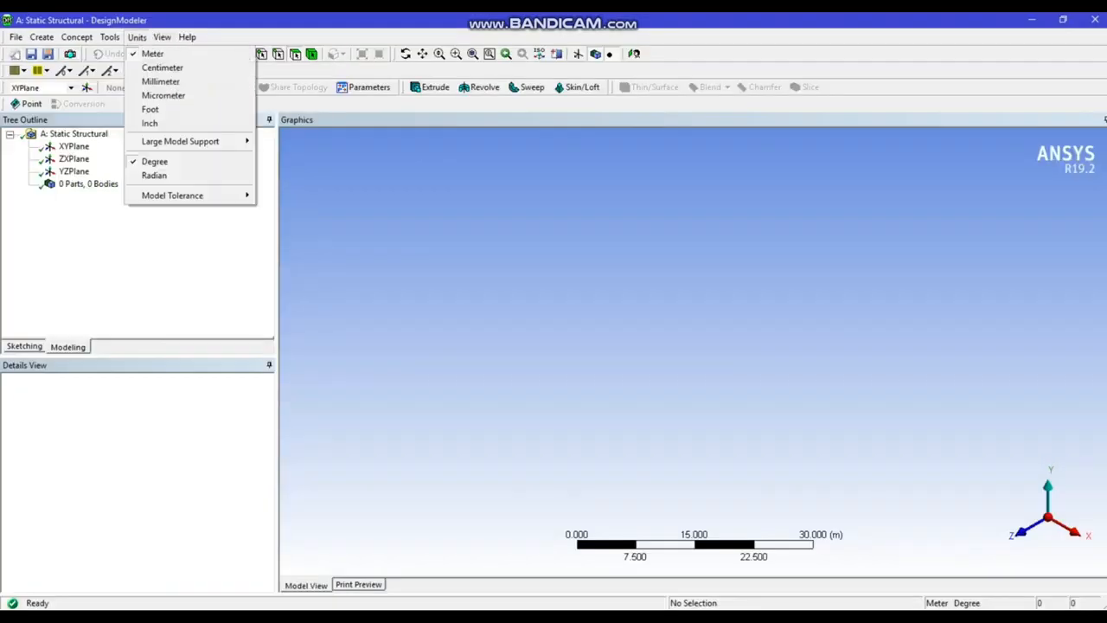
{"action": "mouse_move", "coordinate": [136, 37]}
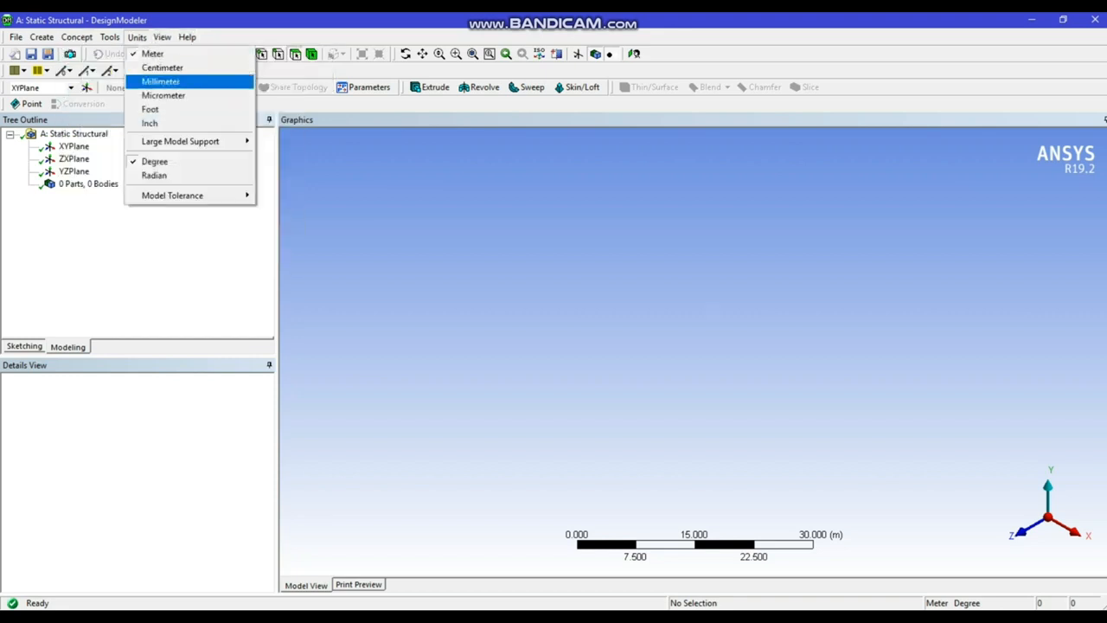
{"action": "left_click", "coordinate": [160, 81]}
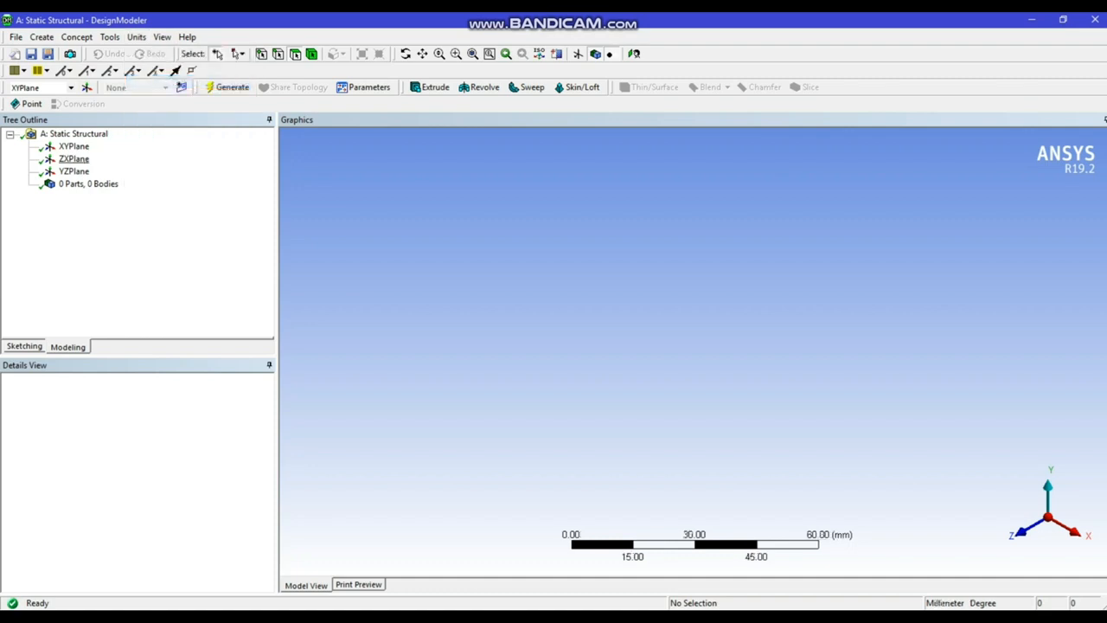
Sketch a rectangle about 70 mm by 17 mm on the XYPlane, with one corner at the origin
{"action": "left_click", "coordinate": [74, 146]}
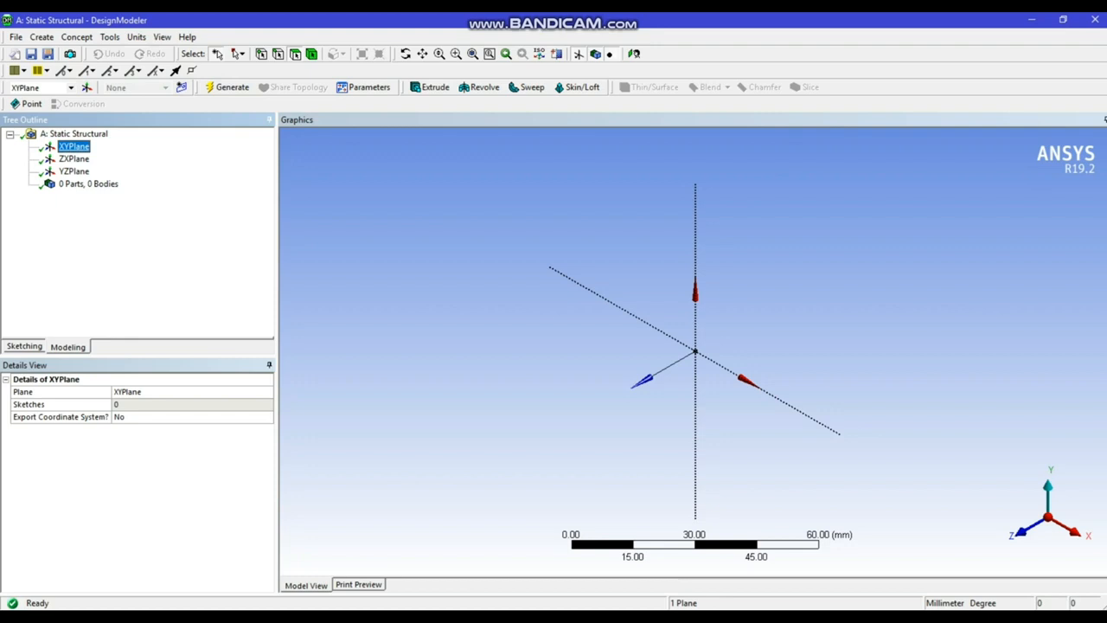
{"action": "left_click", "coordinate": [633, 54]}
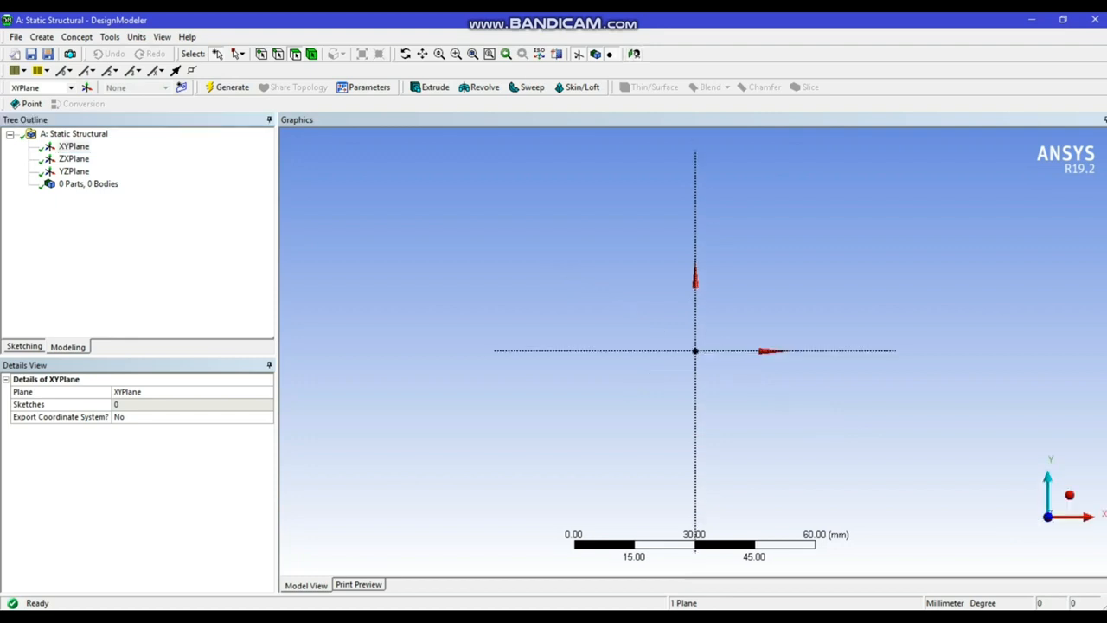
{"action": "left_click", "coordinate": [24, 346]}
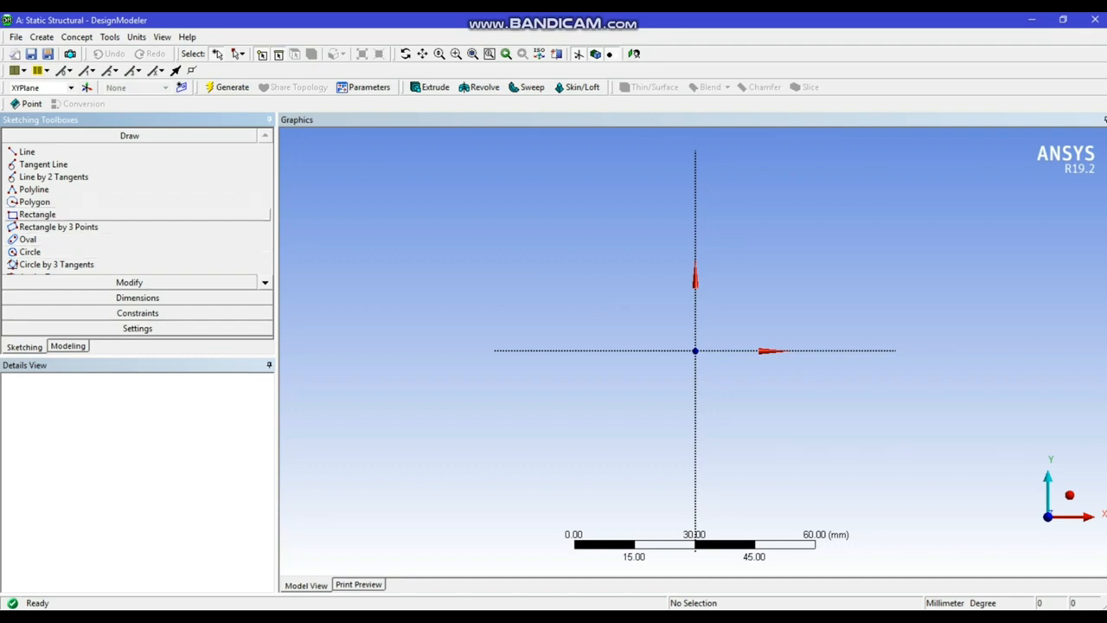
{"action": "left_click", "coordinate": [37, 214]}
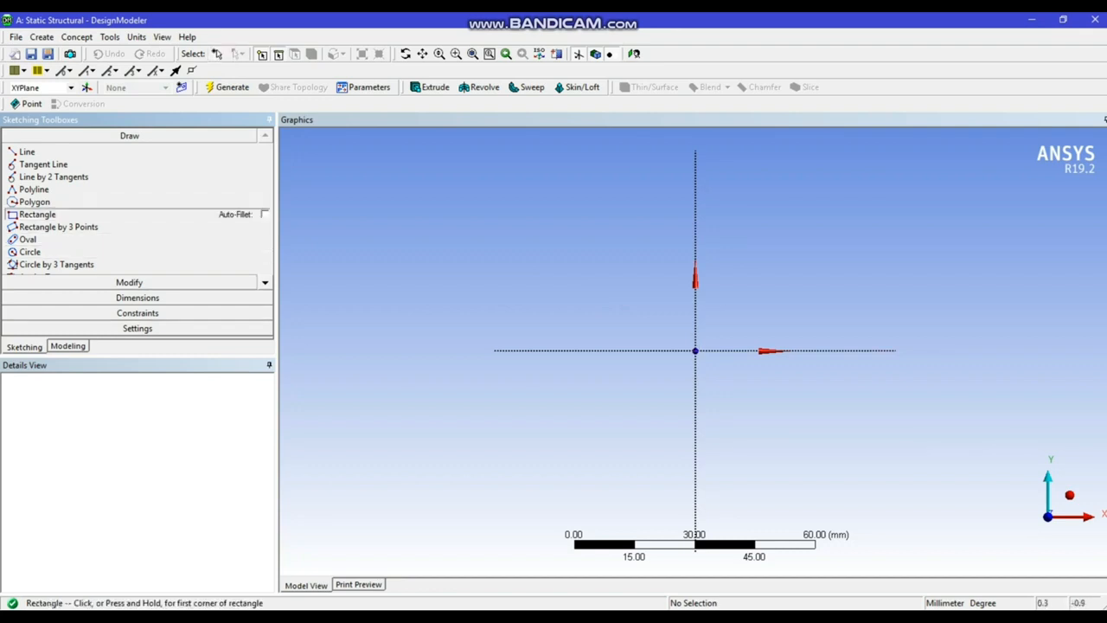
{"action": "left_click", "coordinate": [695, 350]}
{"action": "left_click", "coordinate": [979, 281]}
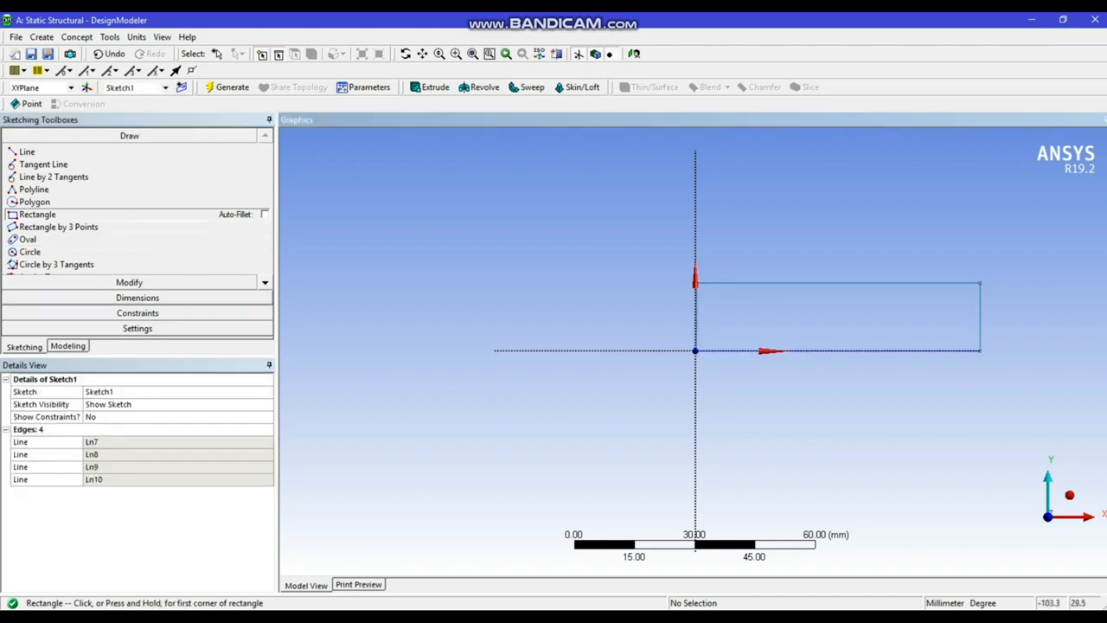
Dimension the rectangle's horizontal length along its upper edge and its vertical height along the edge opposite the origin
{"action": "left_click", "coordinate": [138, 297]}
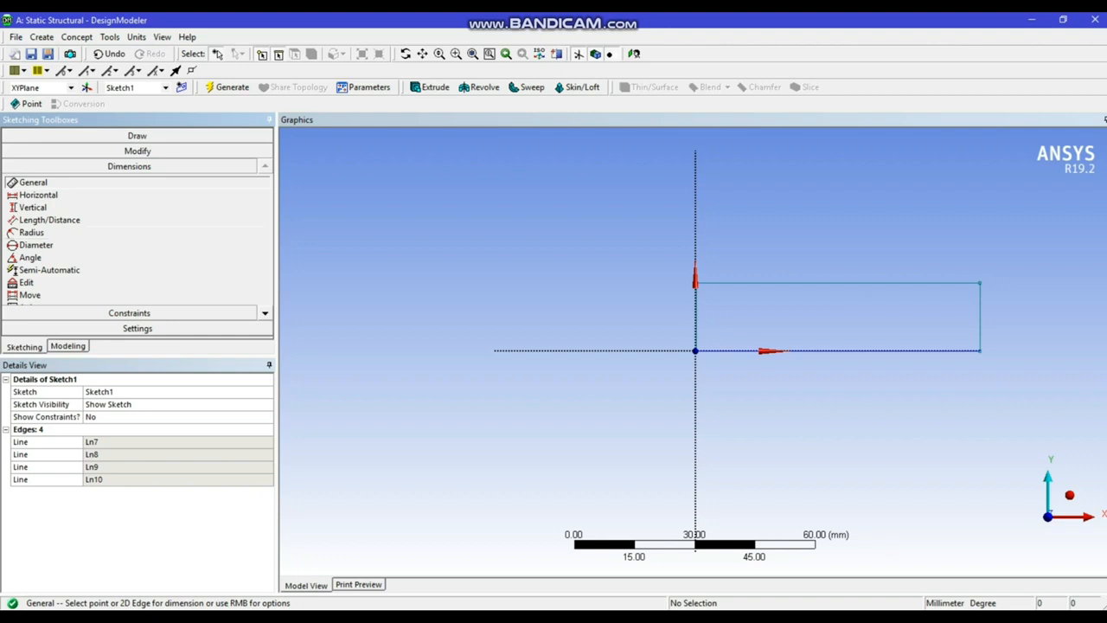
{"action": "left_click", "coordinate": [830, 283]}
{"action": "left_click", "coordinate": [830, 248]}
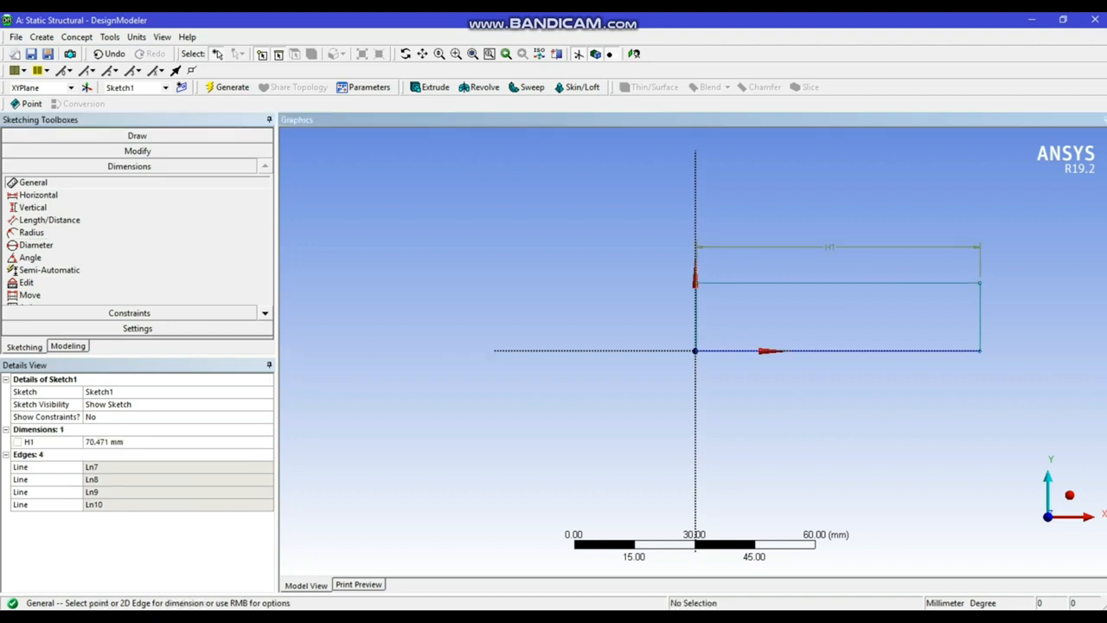
{"action": "left_click", "coordinate": [979, 316]}
{"action": "left_click", "coordinate": [1003, 315]}
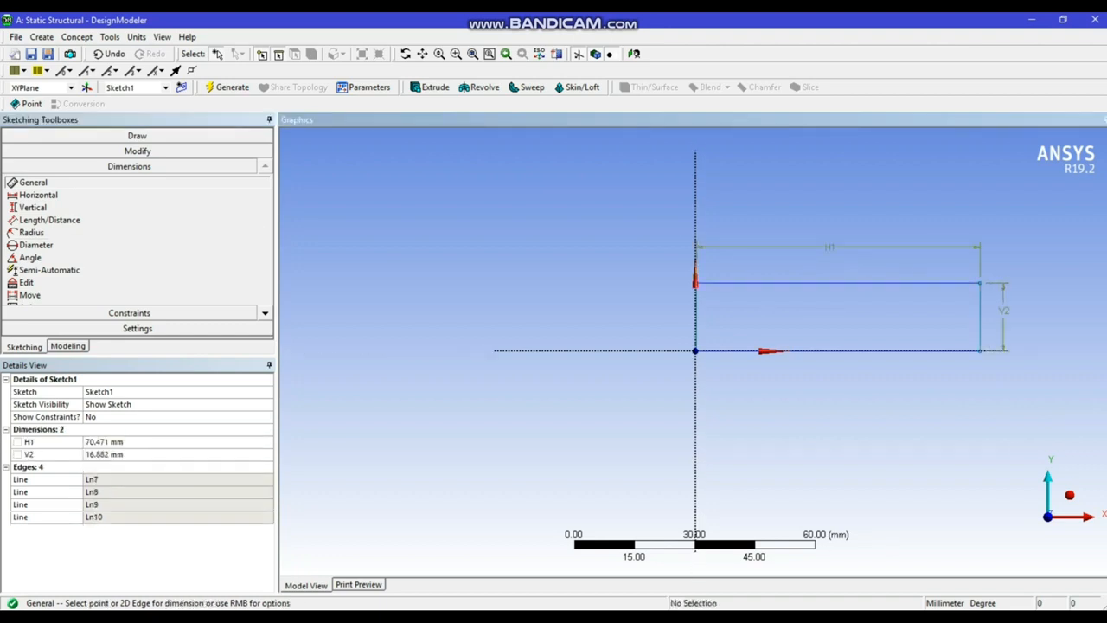
Set the rectangle's length H1 to 250 mm and height V2 to 10 mm, and generate the sketch
{"action": "left_click", "coordinate": [117, 442]}
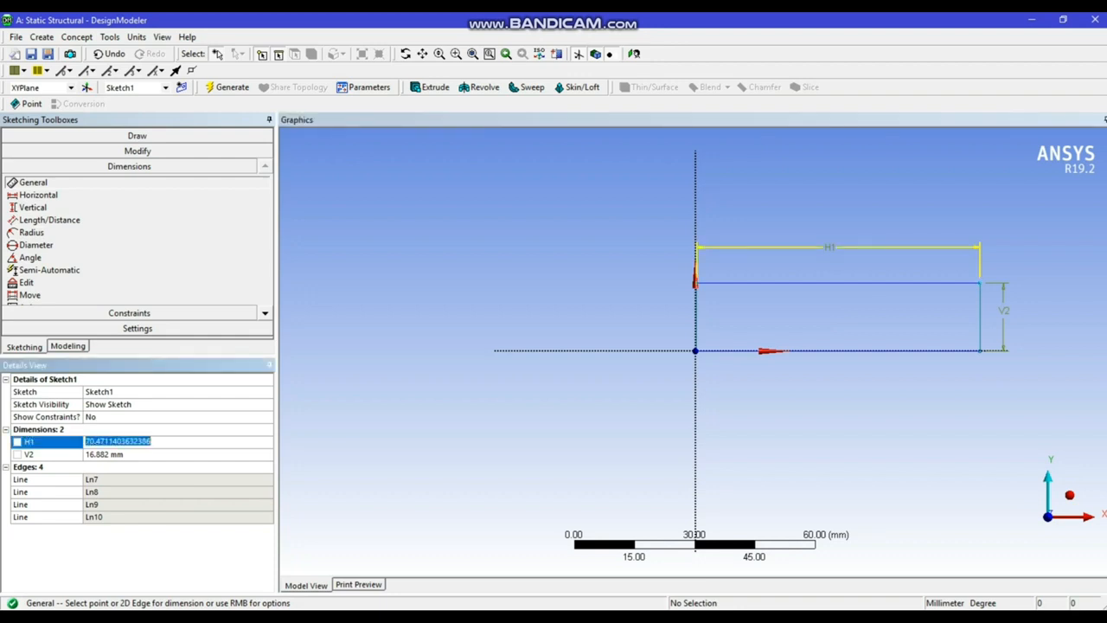
{"action": "type", "text": "2509"}
{"action": "key", "text": "BackSpace"}
{"action": "key", "text": "Return"}
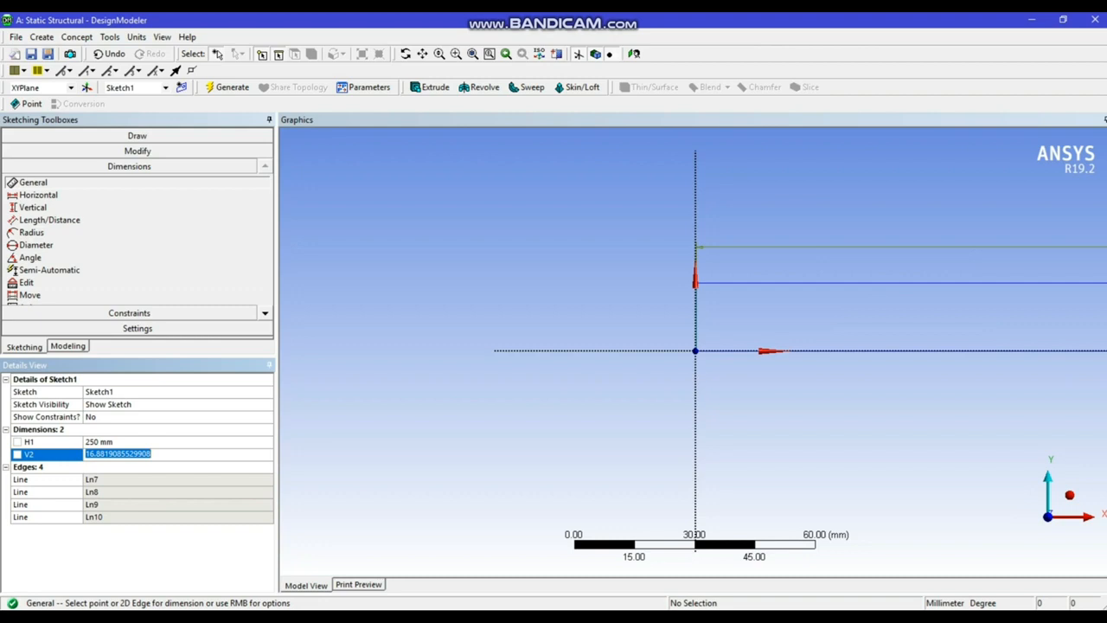
{"action": "type", "text": "10"}
{"action": "key", "text": "Return"}
{"action": "left_click", "coordinate": [228, 88]}
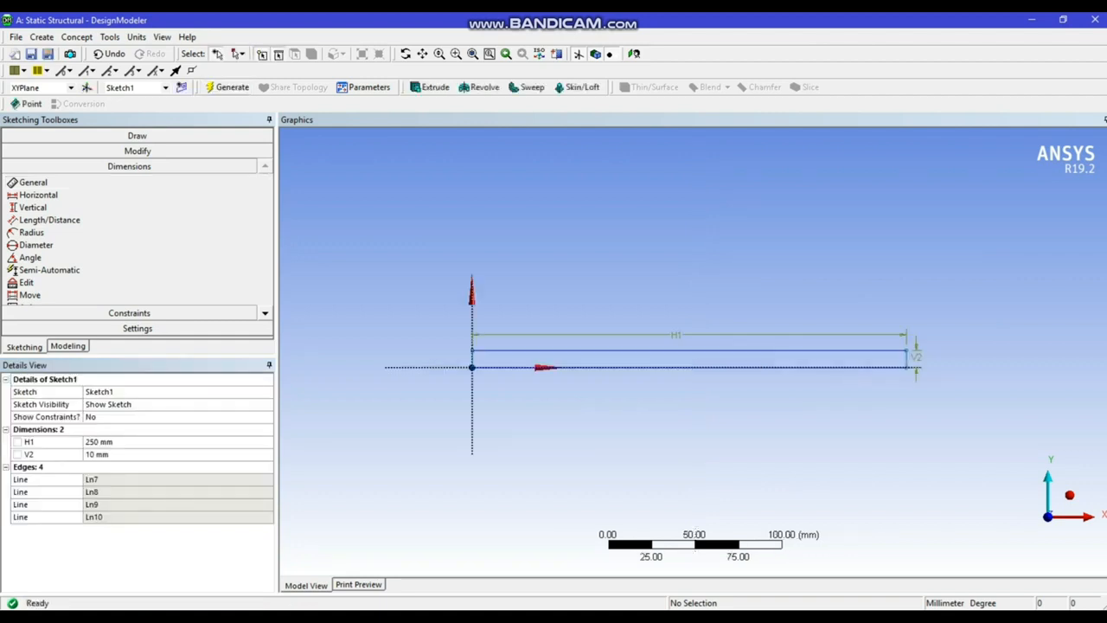
Extrude the rectangle sketch to a depth of 50 mm, generate the solid body, and view it isometrically
{"action": "left_click", "coordinate": [430, 88]}
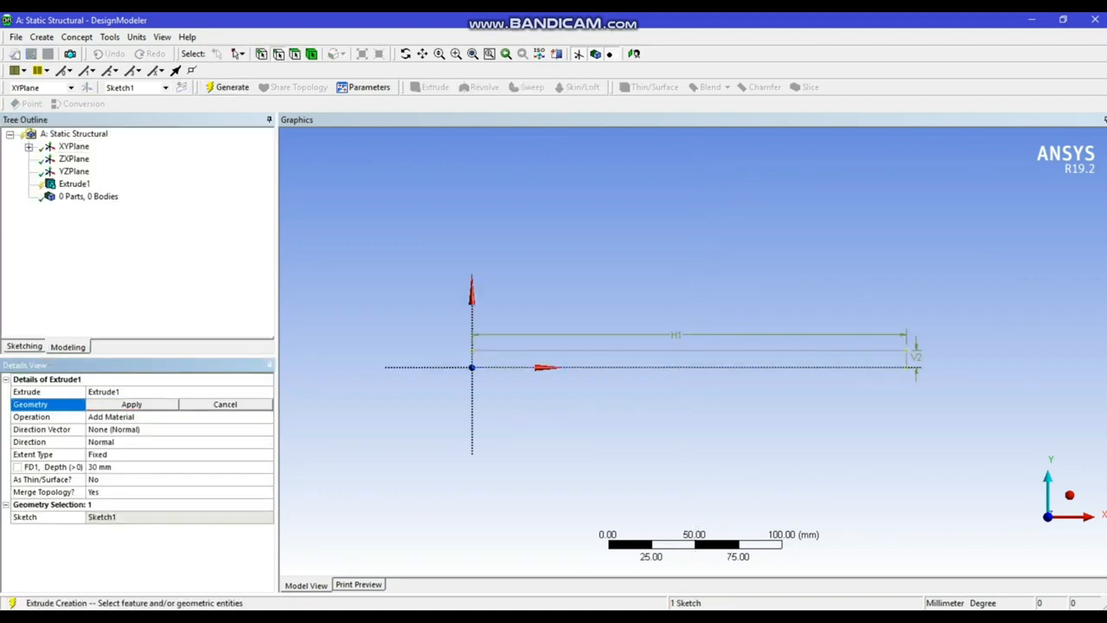
{"action": "left_click", "coordinate": [132, 405]}
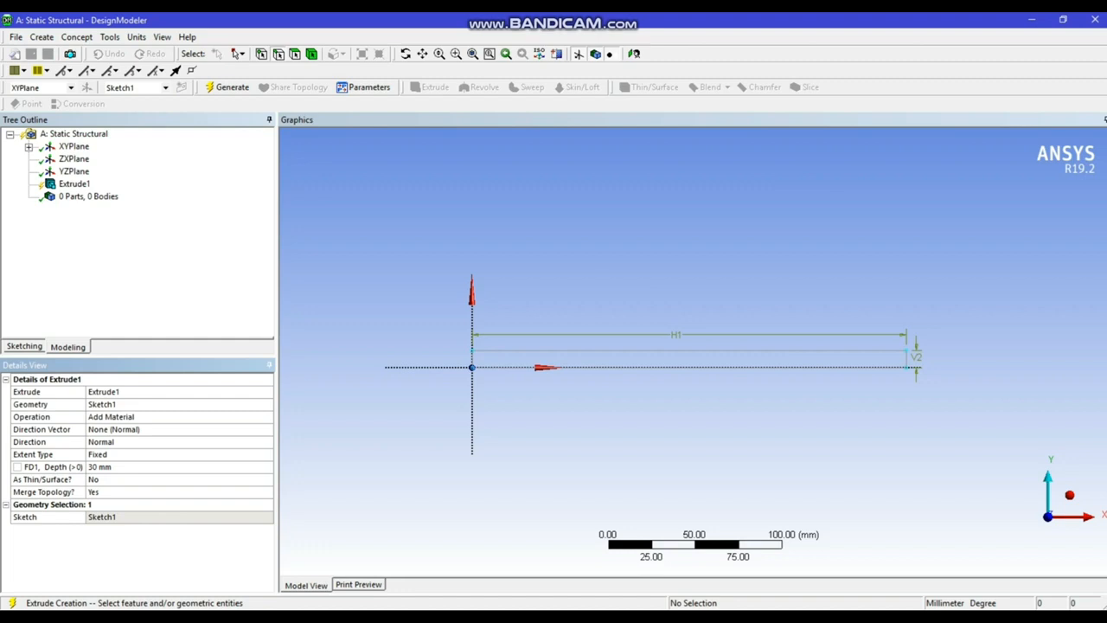
{"action": "left_click", "coordinate": [130, 467]}
{"action": "type", "text": "50"}
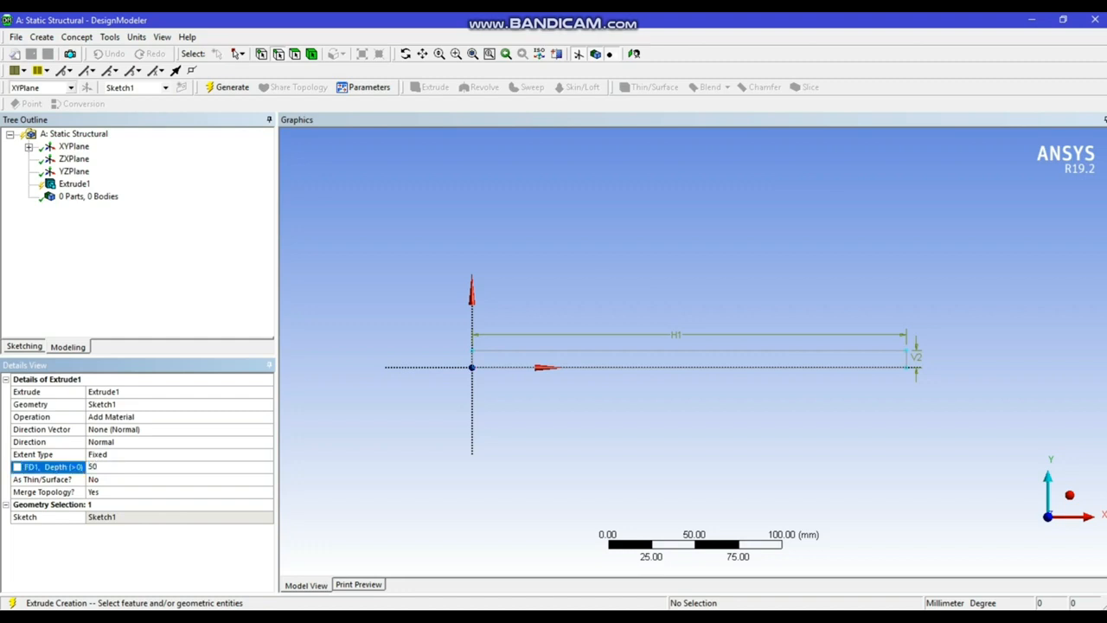
{"action": "key", "text": "Return"}
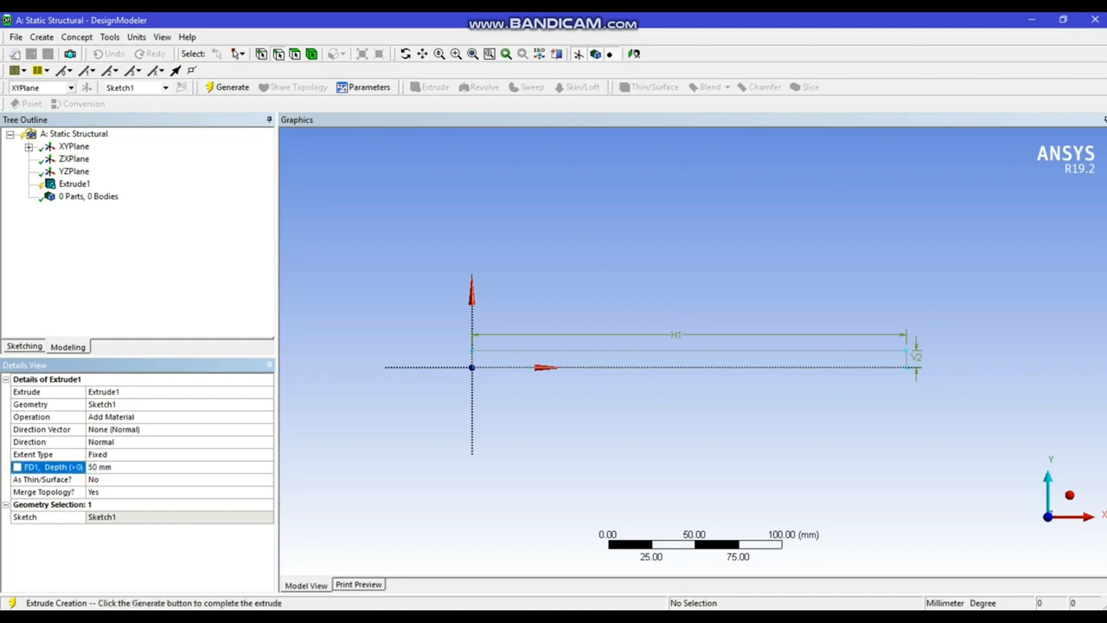
{"action": "left_click", "coordinate": [229, 87]}
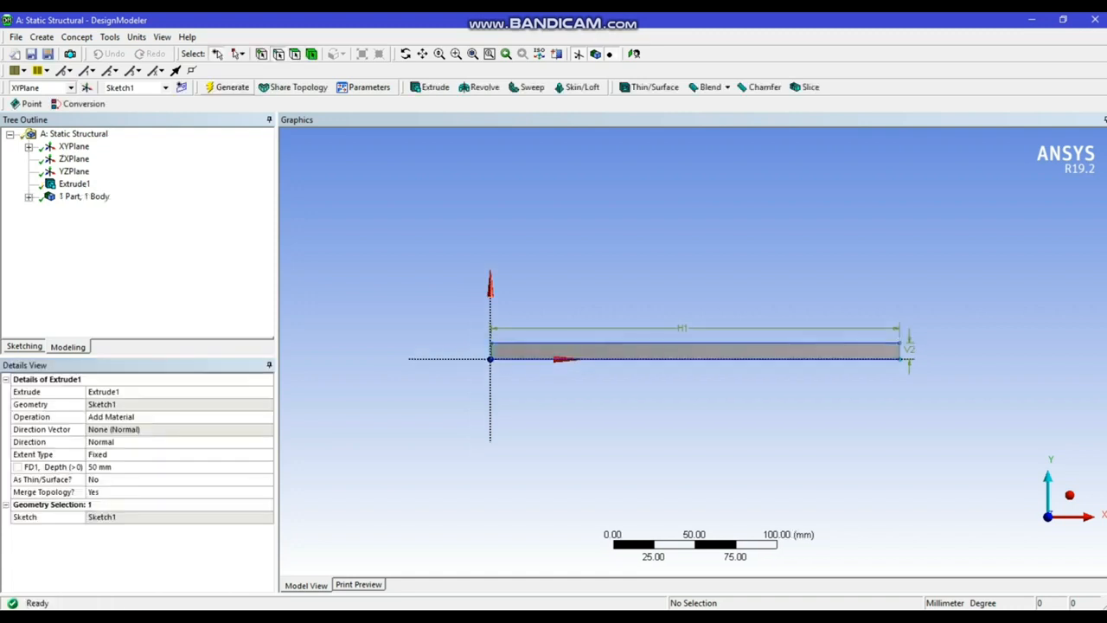
{"action": "left_click", "coordinate": [1069, 495]}
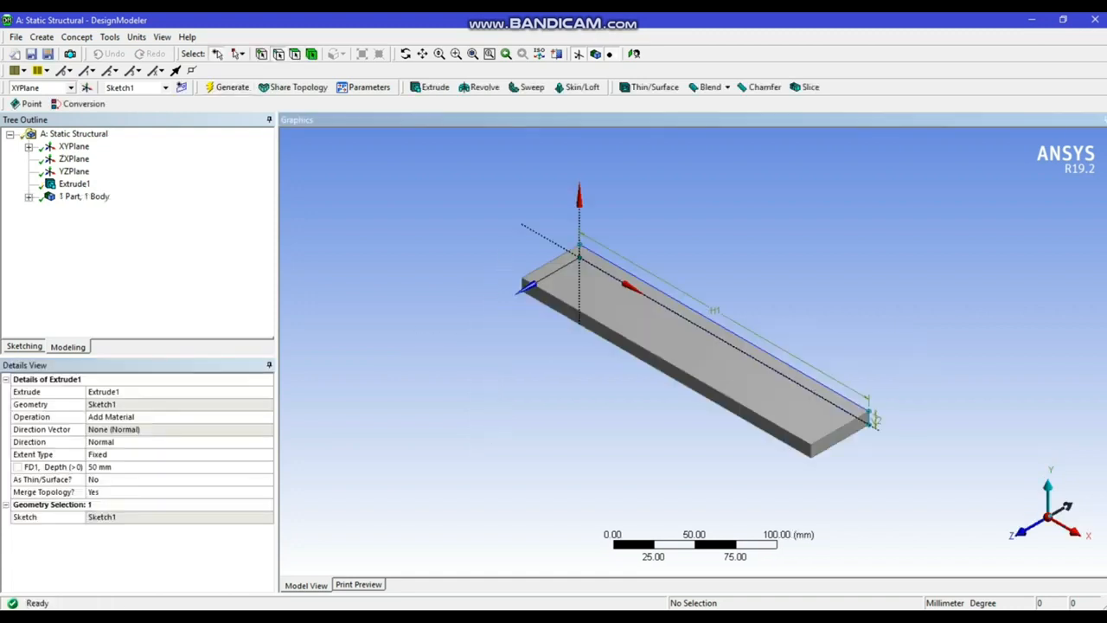
{"action": "scroll", "coordinate": [694, 350], "scroll_direction": "up", "scroll_amount": 1}
{"action": "scroll", "coordinate": [693, 361], "scroll_direction": "up", "scroll_amount": 2}
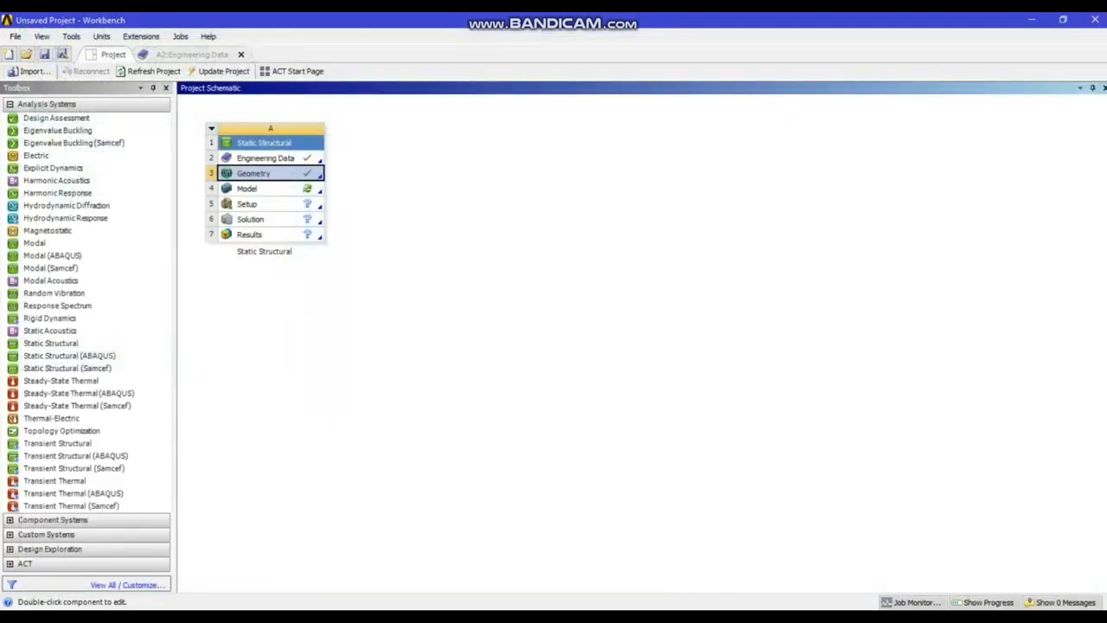
Open the Static Structural model in Mechanical and set the unit system to Metric (mm, kg, N, s, mV, mA)
{"action": "double_click", "coordinate": [248, 188]}
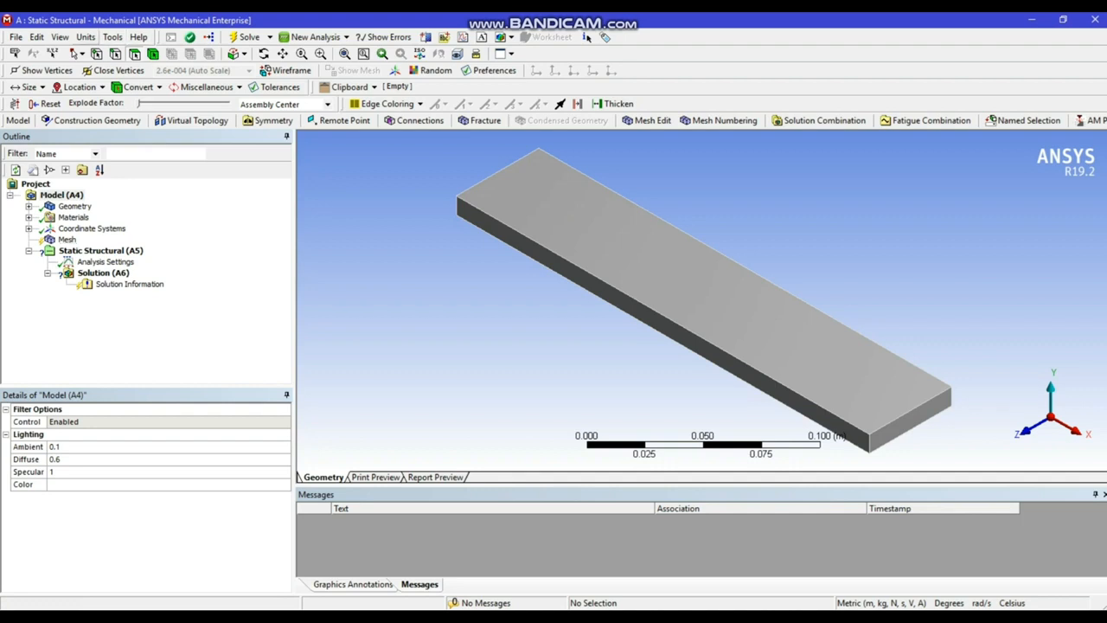
{"action": "left_click", "coordinate": [87, 37]}
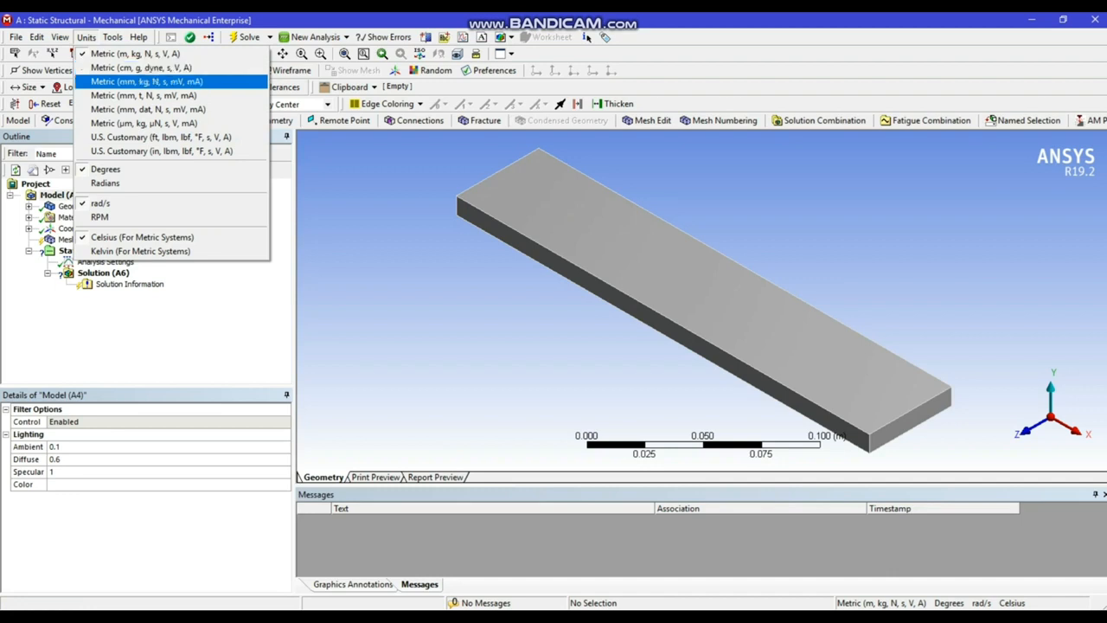
{"action": "left_click", "coordinate": [147, 81]}
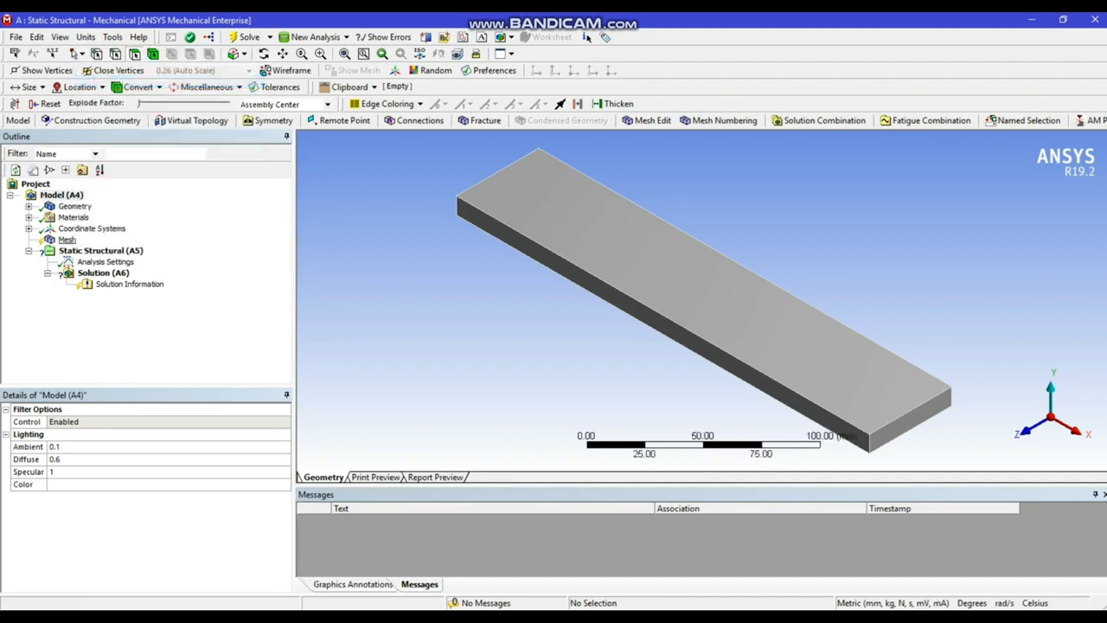
Generate the plate's mesh with the default settings
{"action": "left_click", "coordinate": [66, 240]}
{"action": "right_click", "coordinate": [66, 239]}
{"action": "left_click", "coordinate": [111, 287]}
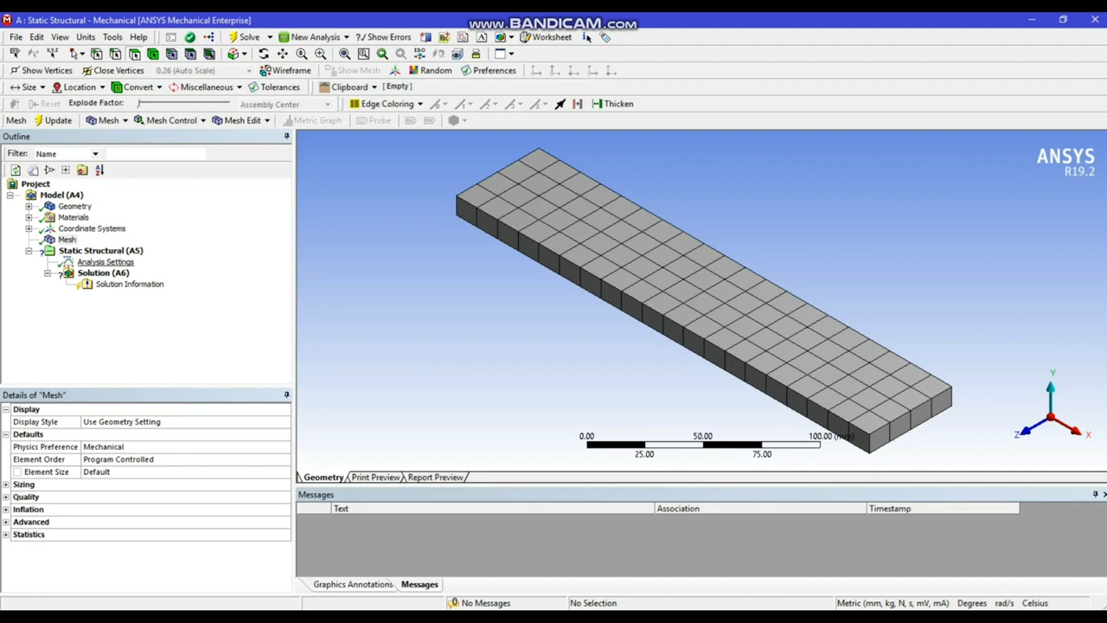
Add a fixed support to the static structural analysis and apply it to the plate's narrow end face at the origin
{"action": "right_click", "coordinate": [100, 250]}
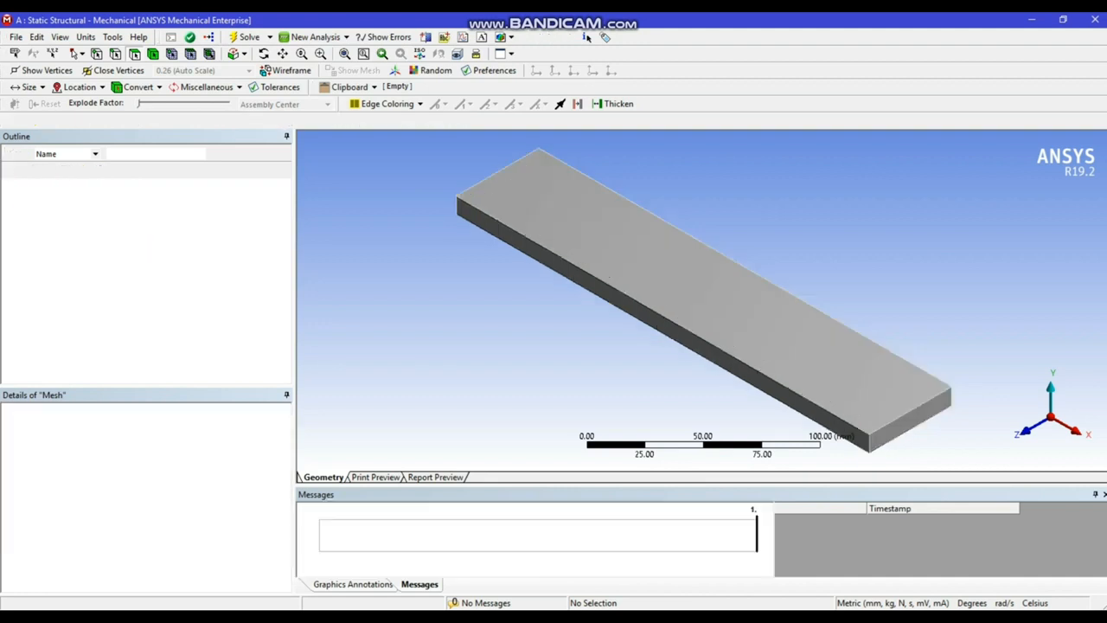
{"action": "mouse_move", "coordinate": [173, 258]}
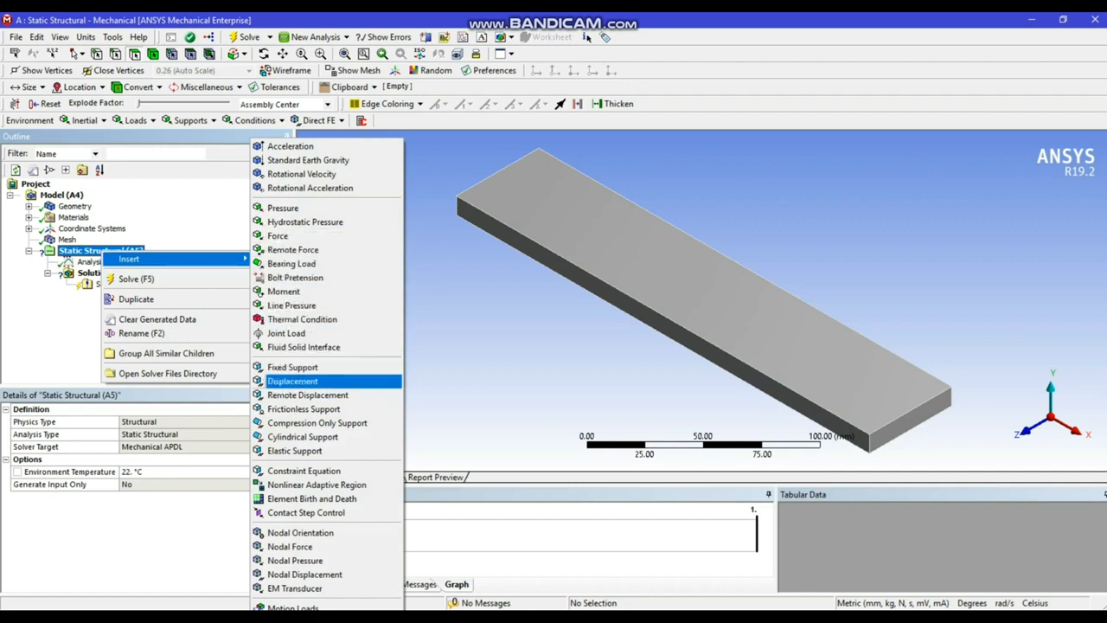
{"action": "left_click", "coordinate": [292, 367]}
{"action": "middle_click_drag", "start_coordinate": [691, 251], "coordinate": [707, 367]}
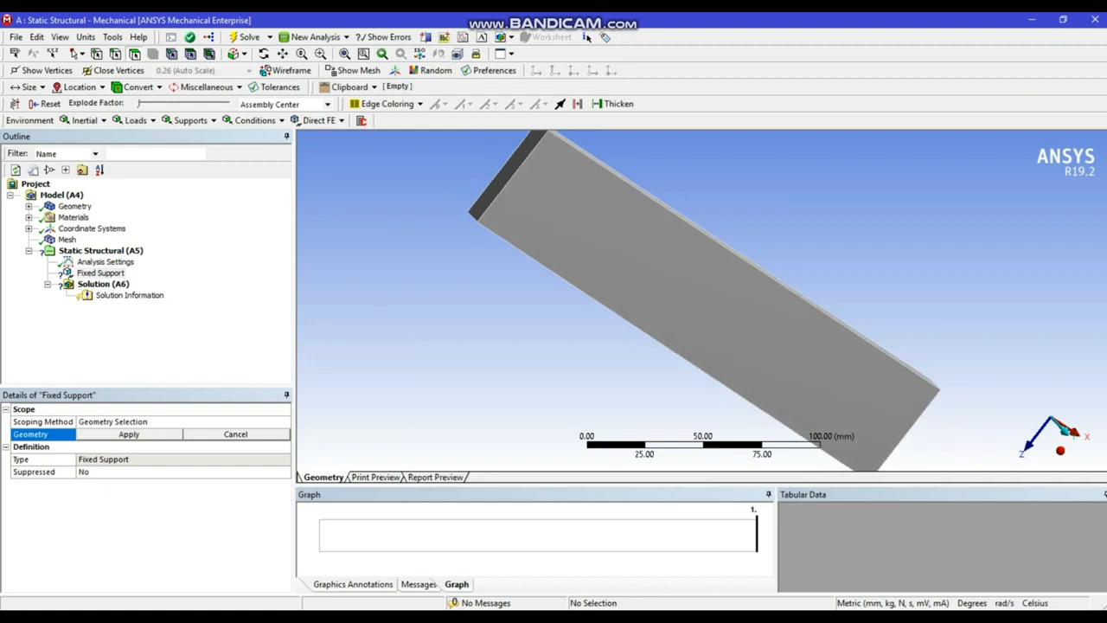
{"action": "left_click", "coordinate": [503, 173]}
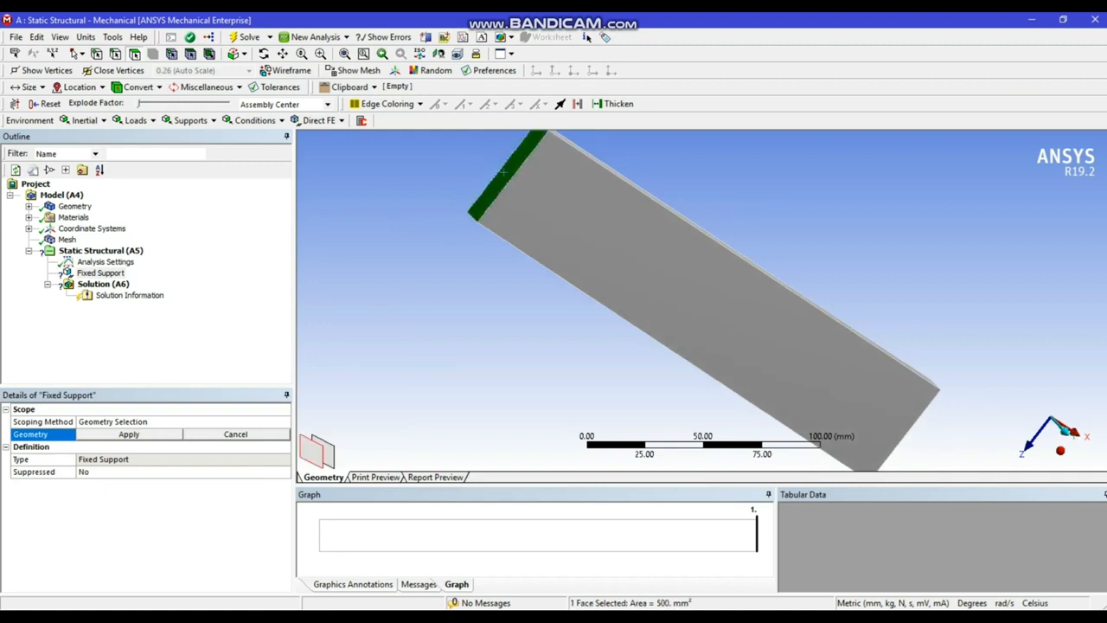
{"action": "left_click", "coordinate": [129, 434]}
{"action": "scroll", "coordinate": [701, 300], "scroll_direction": "up", "scroll_amount": 1}
{"action": "middle_click_drag", "start_coordinate": [701, 329], "coordinate": [690, 227]}
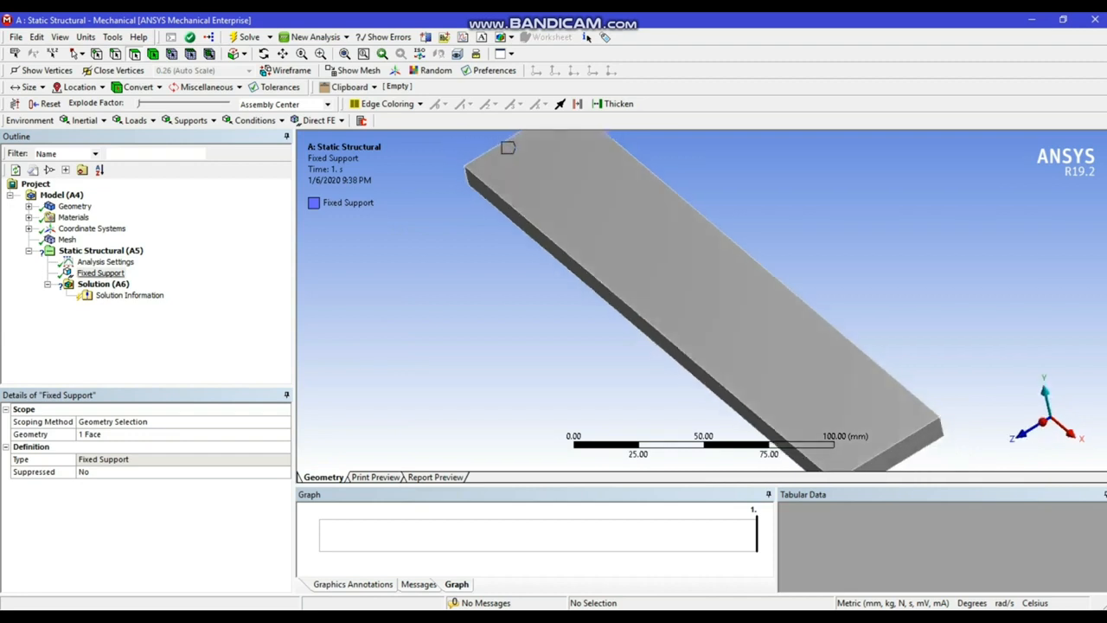
Add a force to the static structural analysis and apply it to the plate's free narrow end face, opposite the fixed support
{"action": "left_click", "coordinate": [100, 250]}
{"action": "right_click", "coordinate": [100, 250]}
{"action": "mouse_move", "coordinate": [107, 259]}
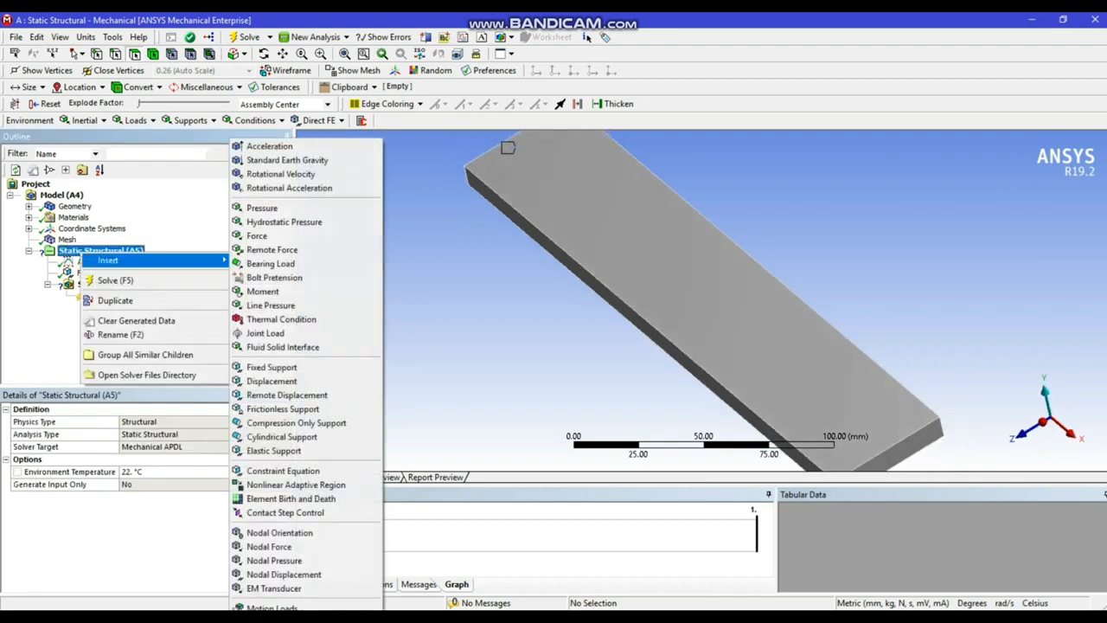
{"action": "left_click", "coordinate": [256, 235]}
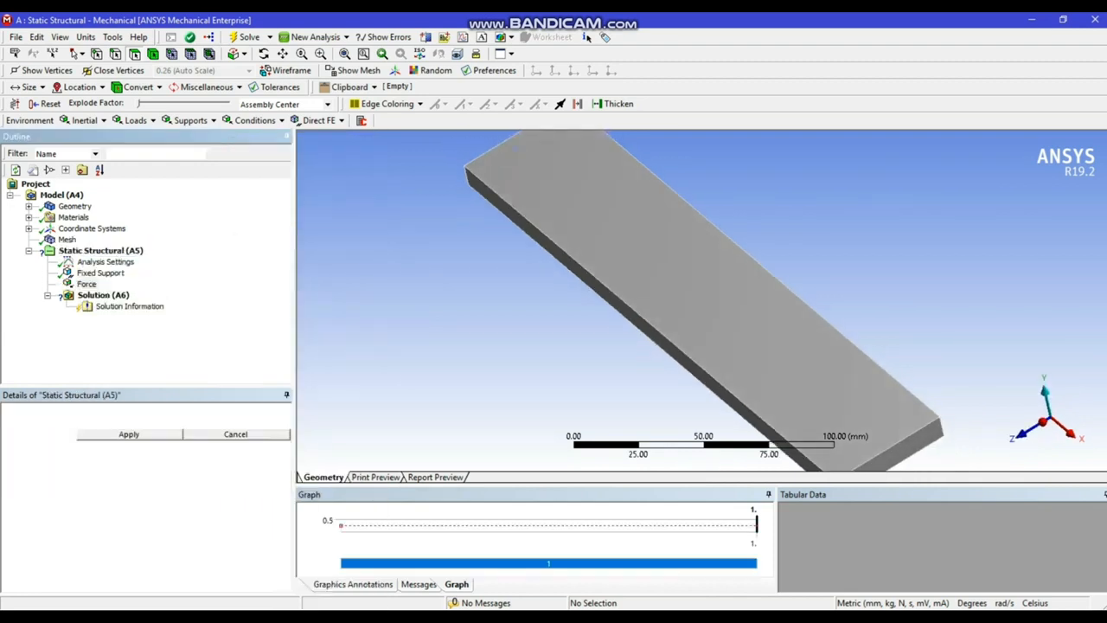
{"action": "left_click", "coordinate": [914, 443]}
{"action": "left_click", "coordinate": [129, 434]}
Define the force by components and set its Y component to -500 N
{"action": "left_click", "coordinate": [130, 472]}
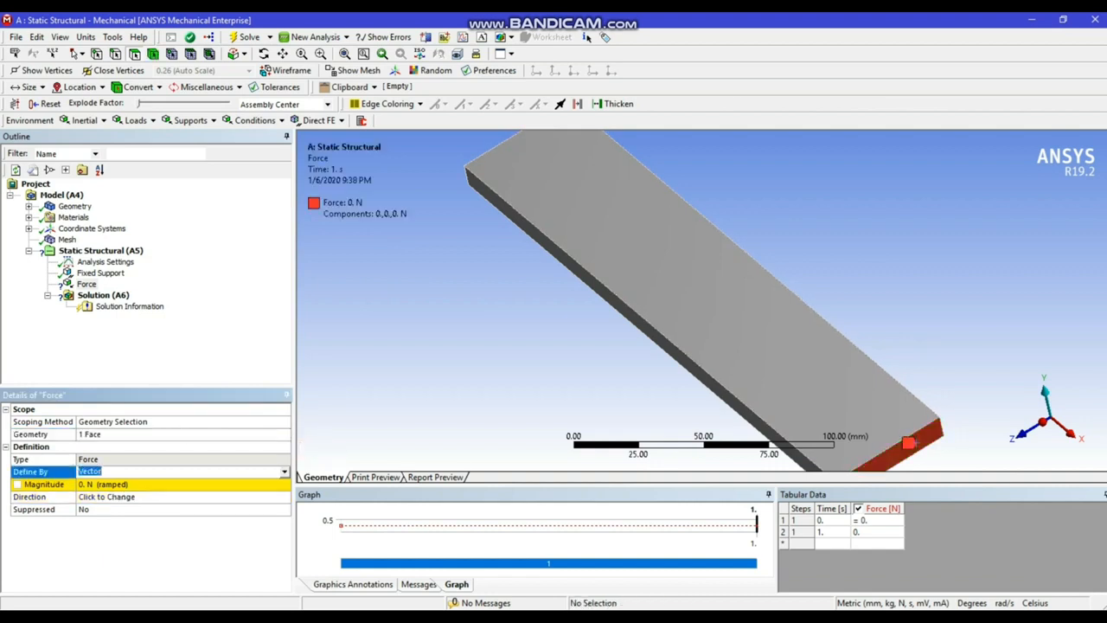
{"action": "left_click", "coordinate": [285, 472]}
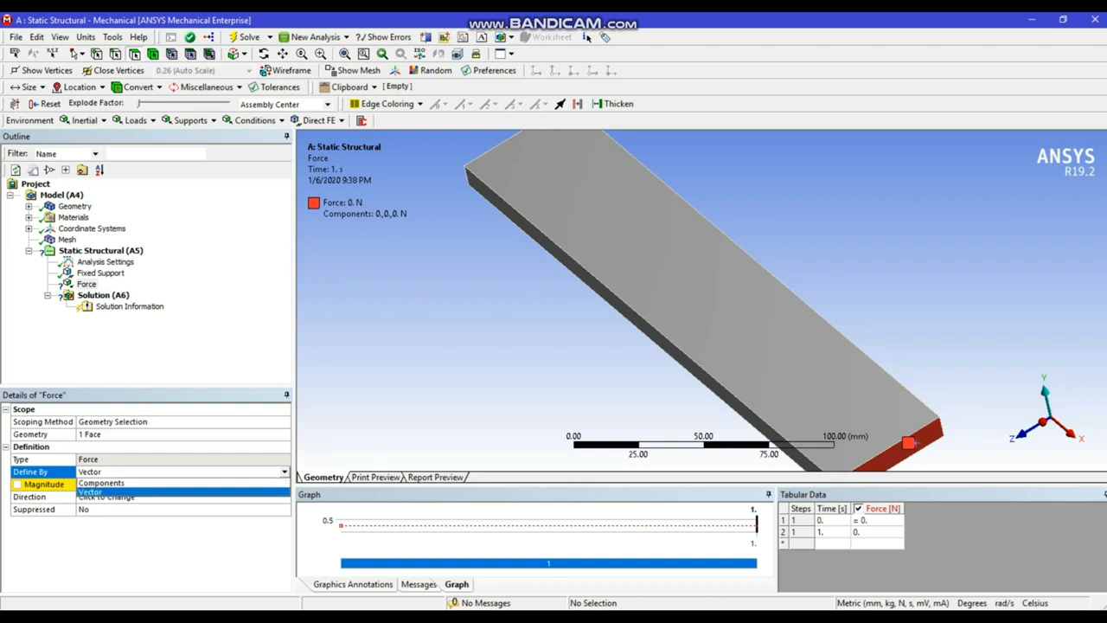
{"action": "left_click", "coordinate": [102, 483]}
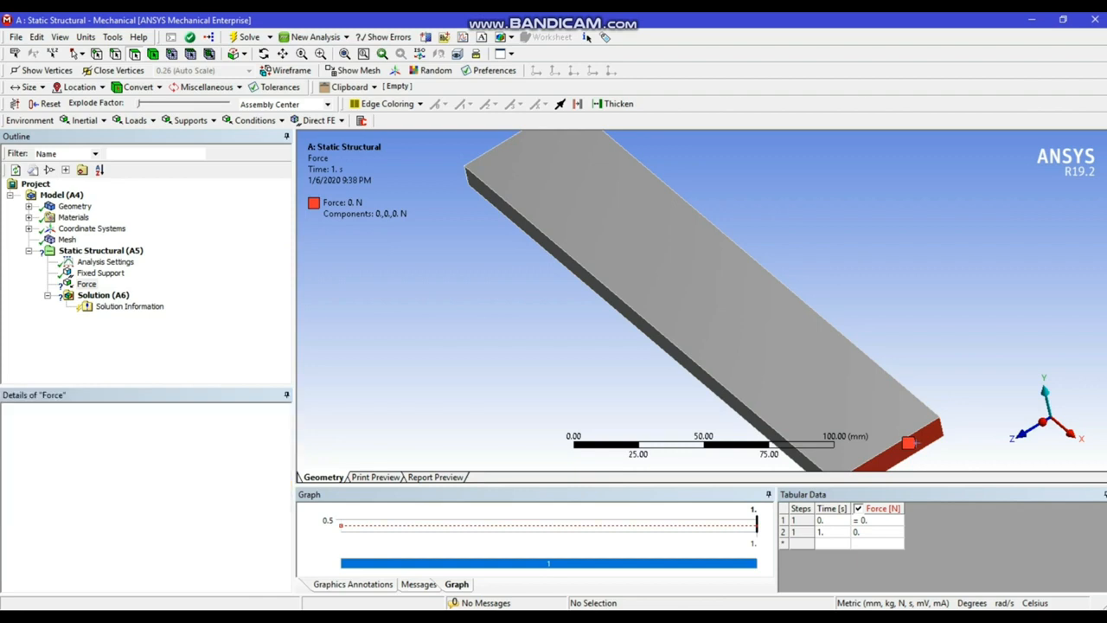
{"action": "left_click", "coordinate": [129, 509]}
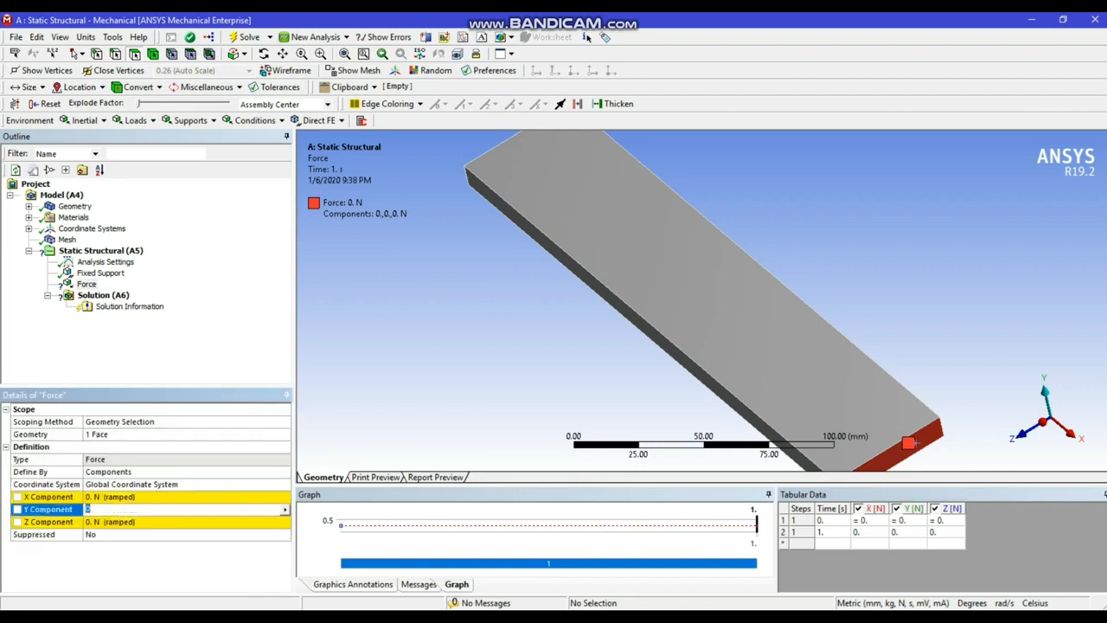
{"action": "type", "text": "-500"}
{"action": "key", "text": "Return"}
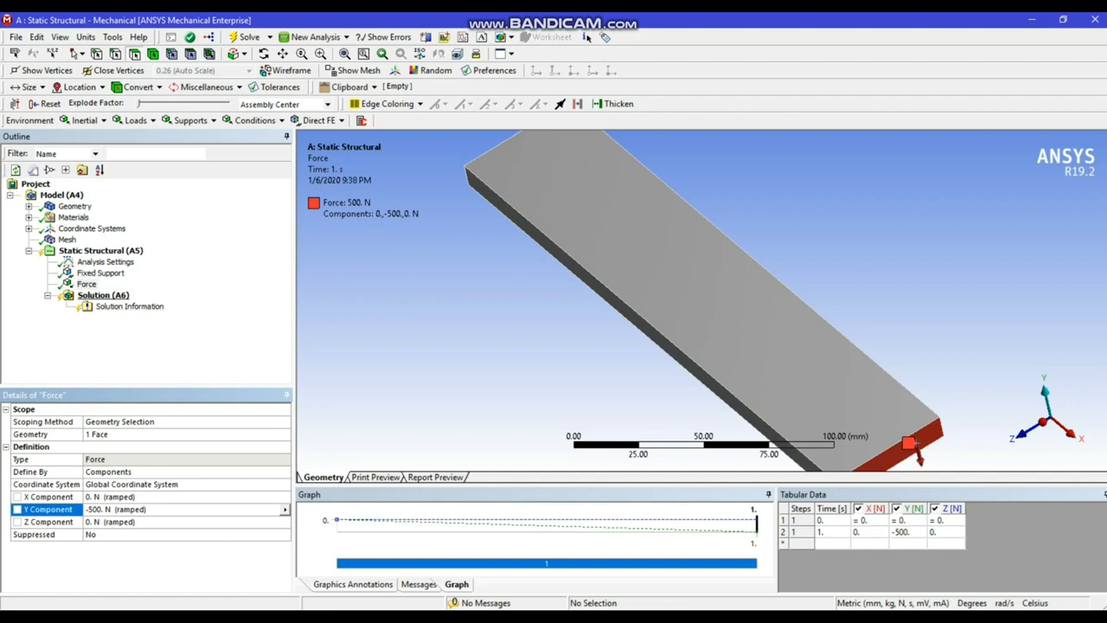
Add a total deformation result to the solution
{"action": "right_click", "coordinate": [109, 295]}
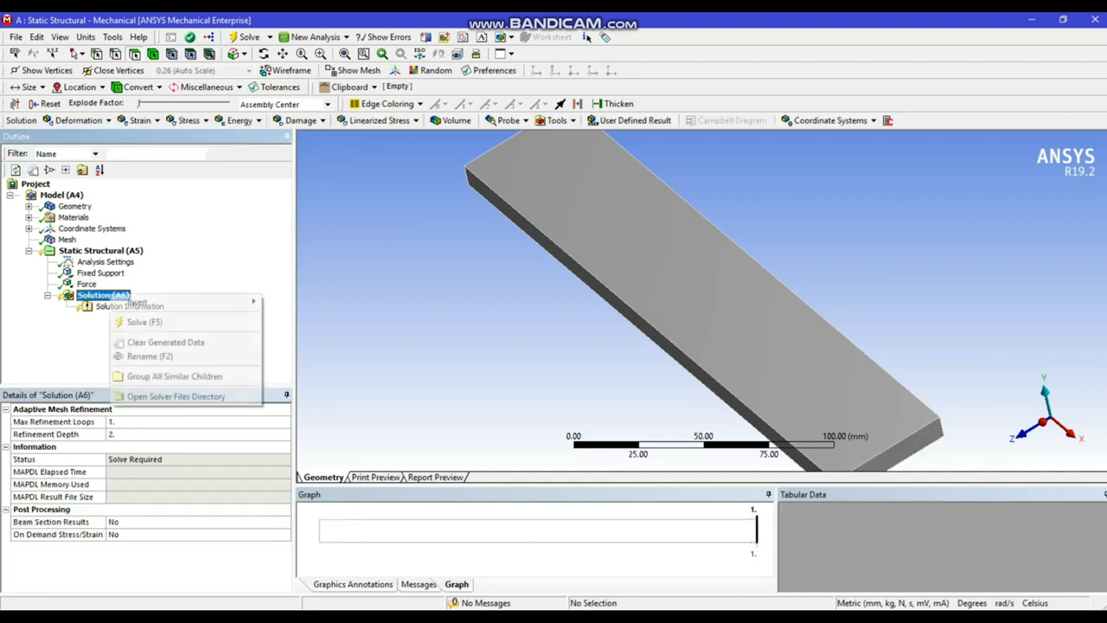
{"action": "mouse_move", "coordinate": [155, 302]}
{"action": "mouse_move", "coordinate": [299, 302]}
{"action": "left_click", "coordinate": [410, 302]}
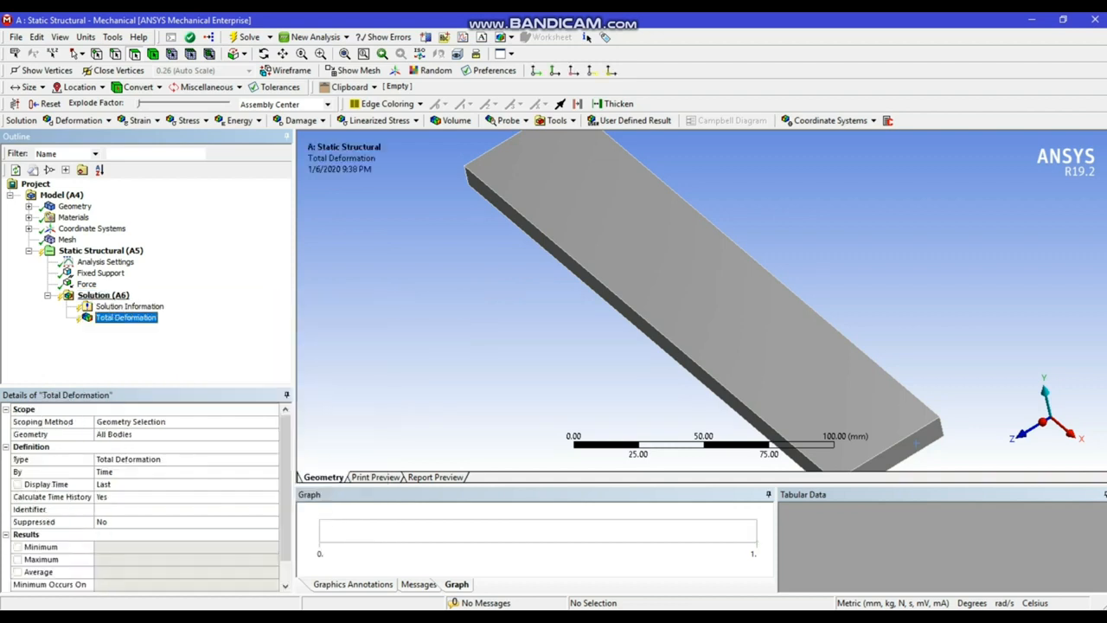
Add three directional deformation results to the solution
{"action": "left_click", "coordinate": [103, 295]}
{"action": "right_click", "coordinate": [102, 294]}
{"action": "mouse_move", "coordinate": [138, 301]}
{"action": "mouse_move", "coordinate": [302, 300]}
{"action": "left_click", "coordinate": [420, 315]}
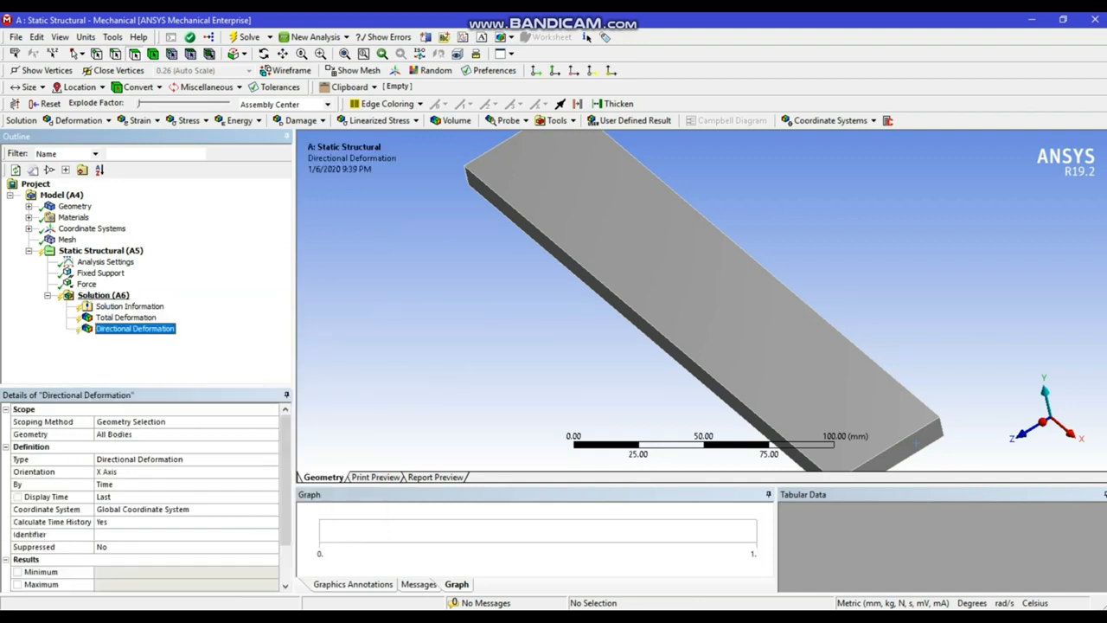
{"action": "left_click", "coordinate": [103, 295]}
{"action": "right_click", "coordinate": [103, 295]}
{"action": "mouse_move", "coordinate": [173, 303]}
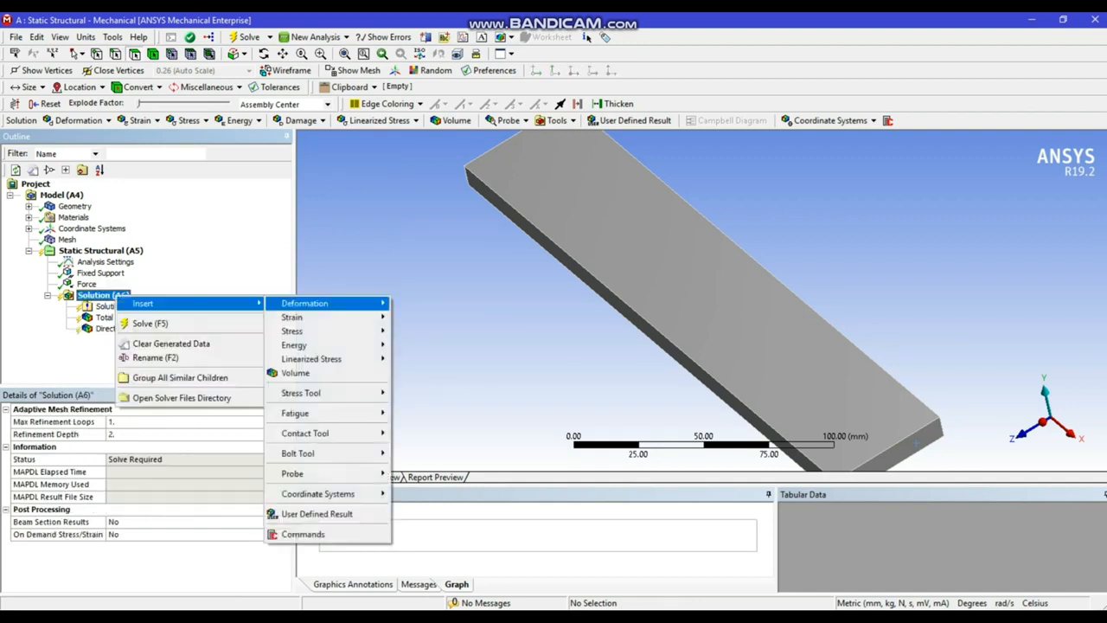
{"action": "mouse_move", "coordinate": [302, 302]}
{"action": "left_click", "coordinate": [419, 315]}
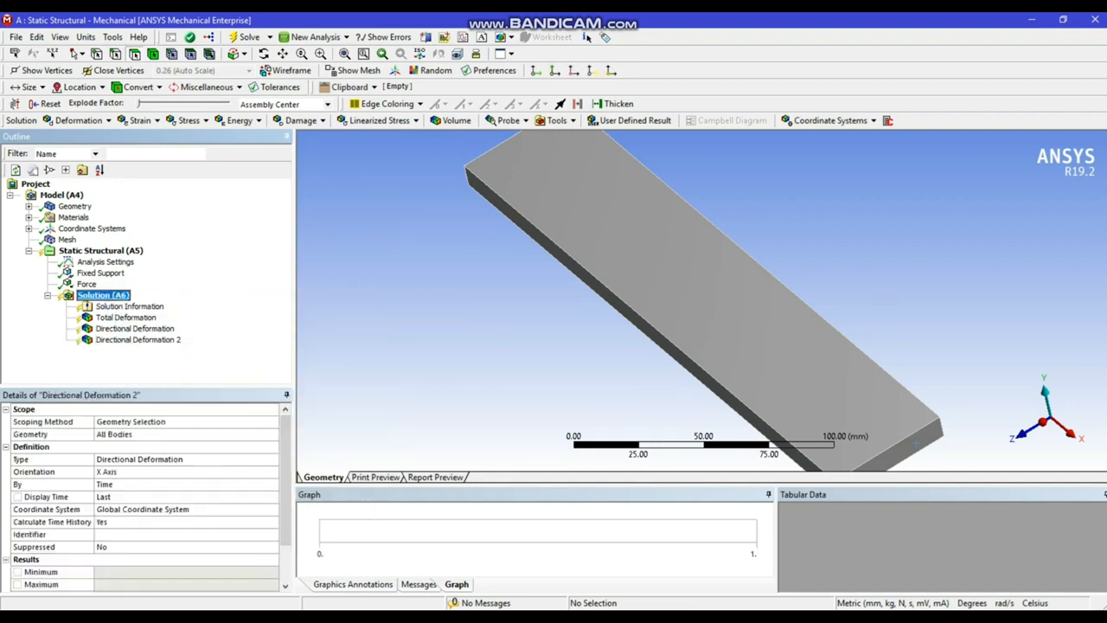
{"action": "left_click", "coordinate": [103, 295]}
{"action": "right_click", "coordinate": [103, 294]}
{"action": "mouse_move", "coordinate": [173, 301]}
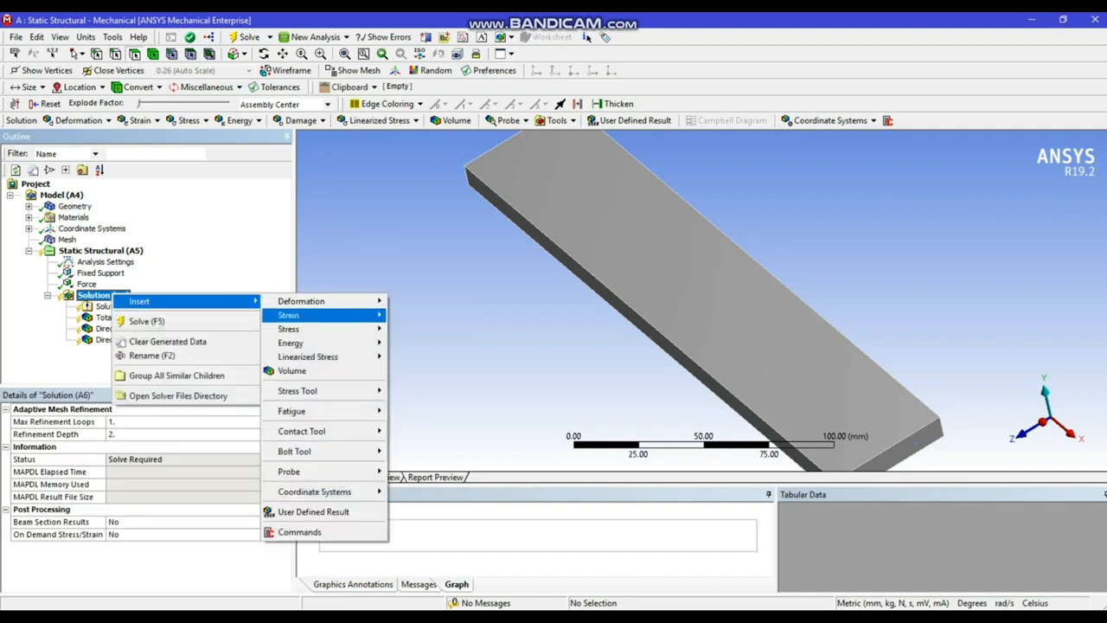
{"action": "mouse_move", "coordinate": [302, 301]}
{"action": "left_click", "coordinate": [421, 315]}
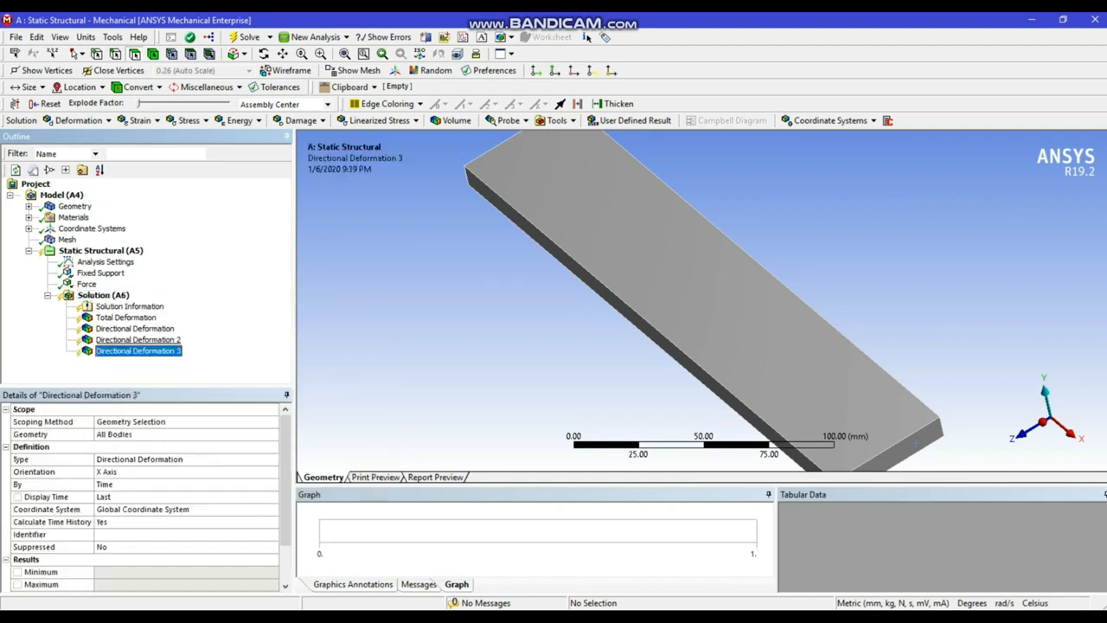
Set the second directional deformation result's orientation to the Y axis and the third's to the Z axis
{"action": "left_click", "coordinate": [139, 340]}
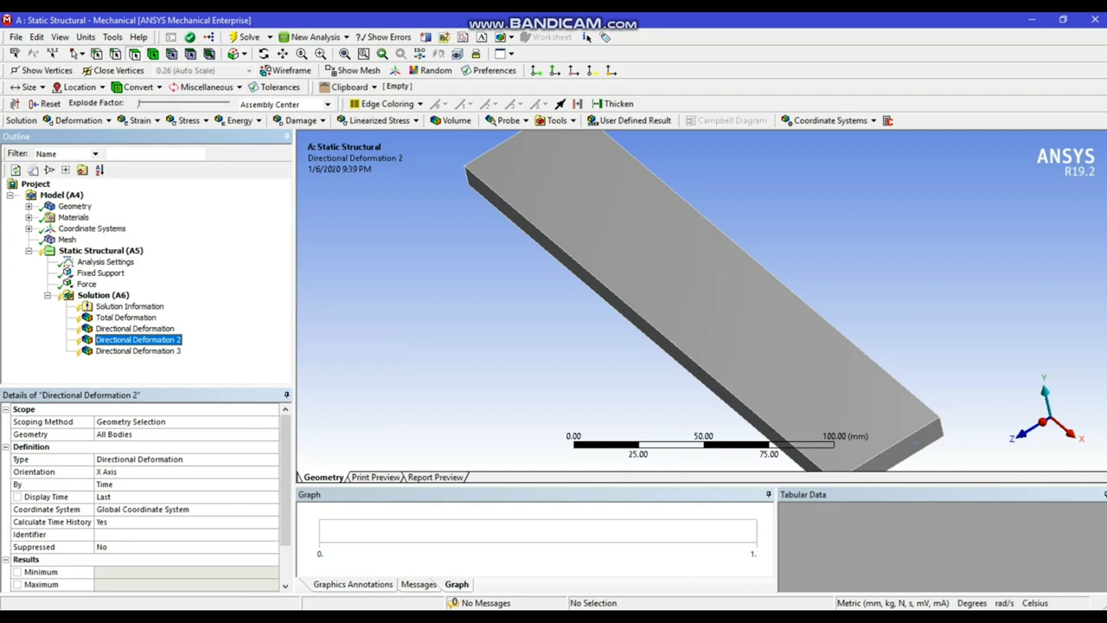
{"action": "left_click", "coordinate": [156, 472]}
{"action": "left_click", "coordinate": [272, 472]}
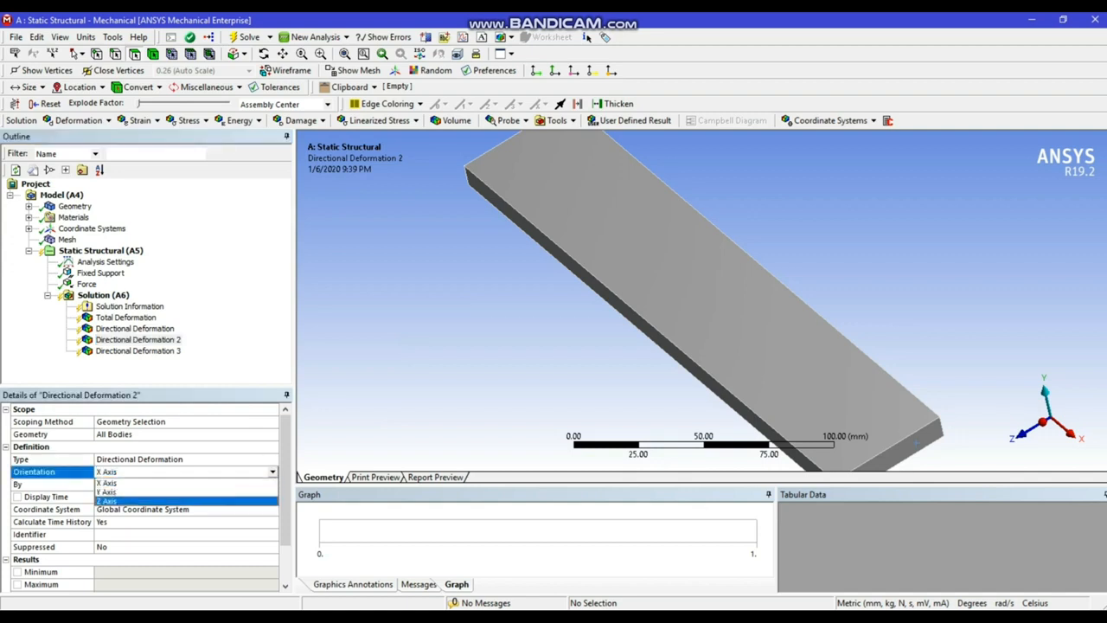
{"action": "left_click", "coordinate": [173, 492]}
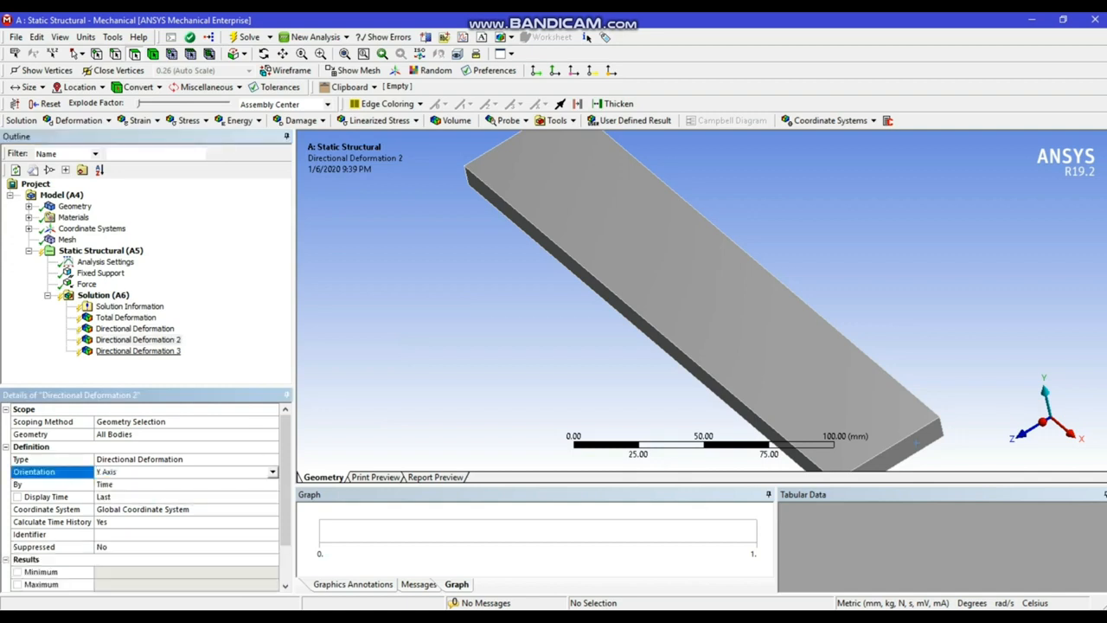
{"action": "left_click", "coordinate": [139, 351]}
{"action": "left_click", "coordinate": [138, 472]}
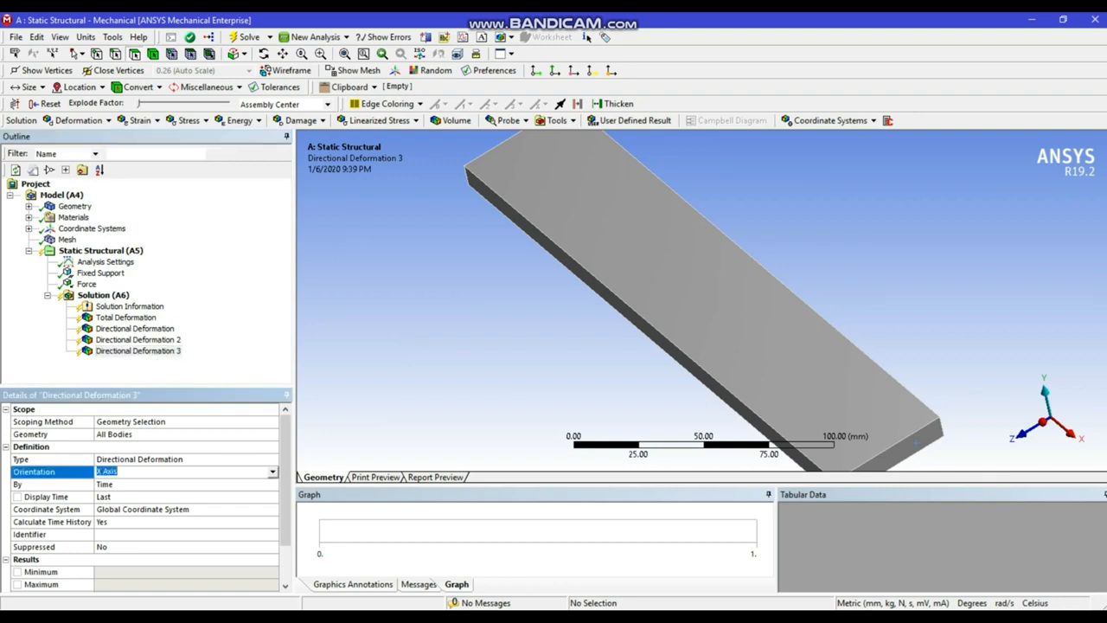
{"action": "left_click", "coordinate": [272, 472]}
{"action": "left_click", "coordinate": [173, 502]}
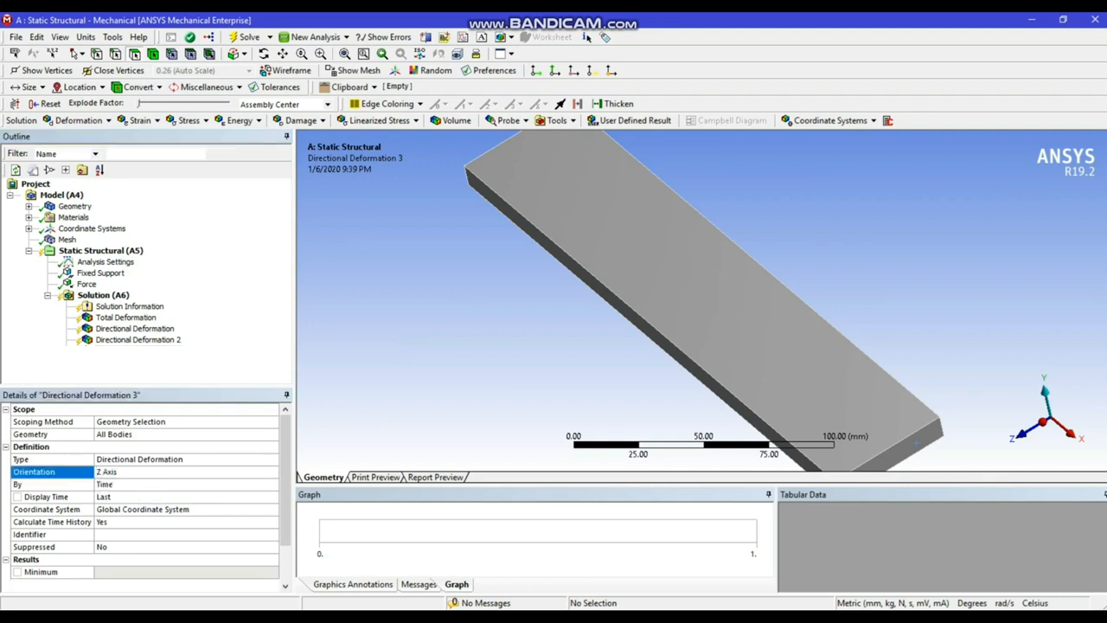
Solve the static structural analysis and inspect the Z-axis deformation contours over the whole plate
{"action": "left_click", "coordinate": [249, 37]}
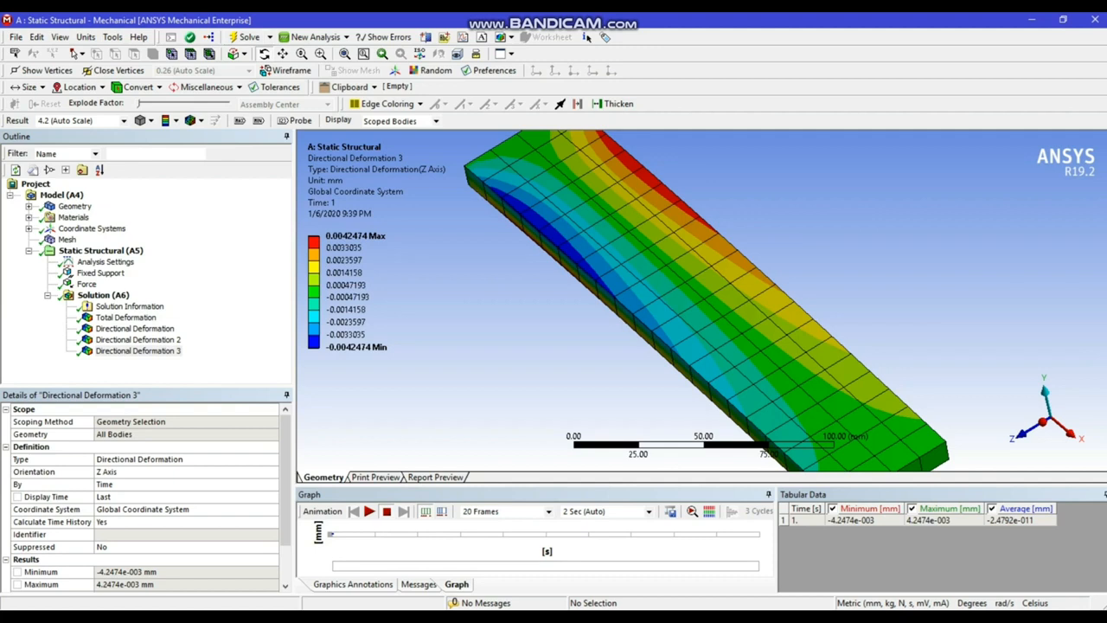
{"action": "scroll", "coordinate": [701, 301], "scroll_direction": "up", "scroll_amount": 3}
{"action": "scroll", "coordinate": [701, 300], "scroll_direction": "down", "scroll_amount": 2}
{"action": "scroll", "coordinate": [701, 300], "scroll_direction": "down", "scroll_amount": 2}
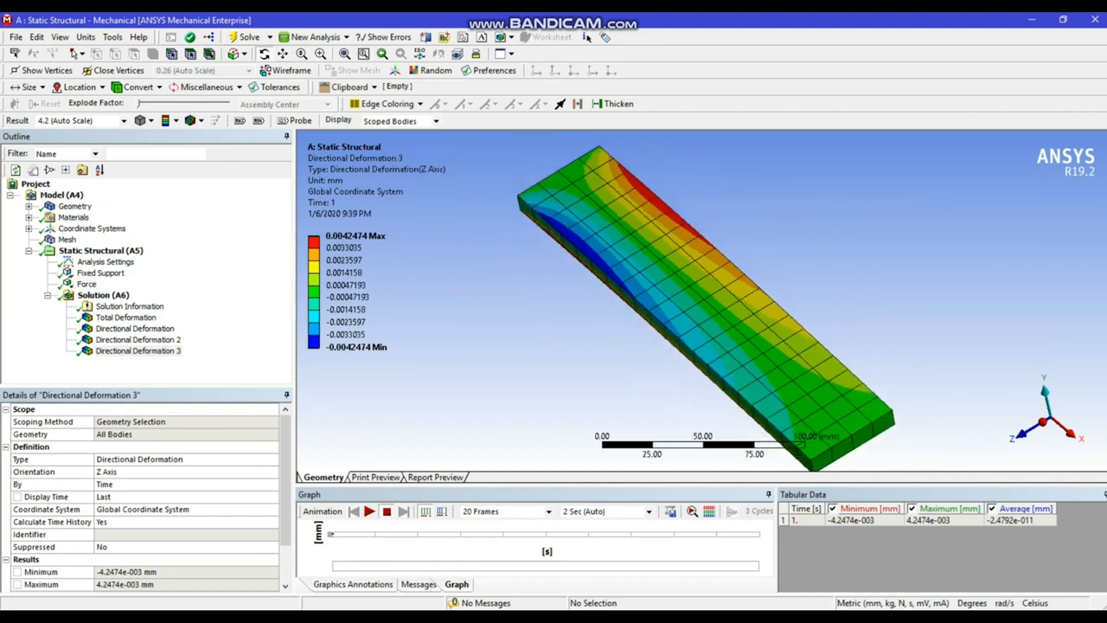
{"action": "middle_click_drag", "start_coordinate": [702, 301], "coordinate": [754, 302]}
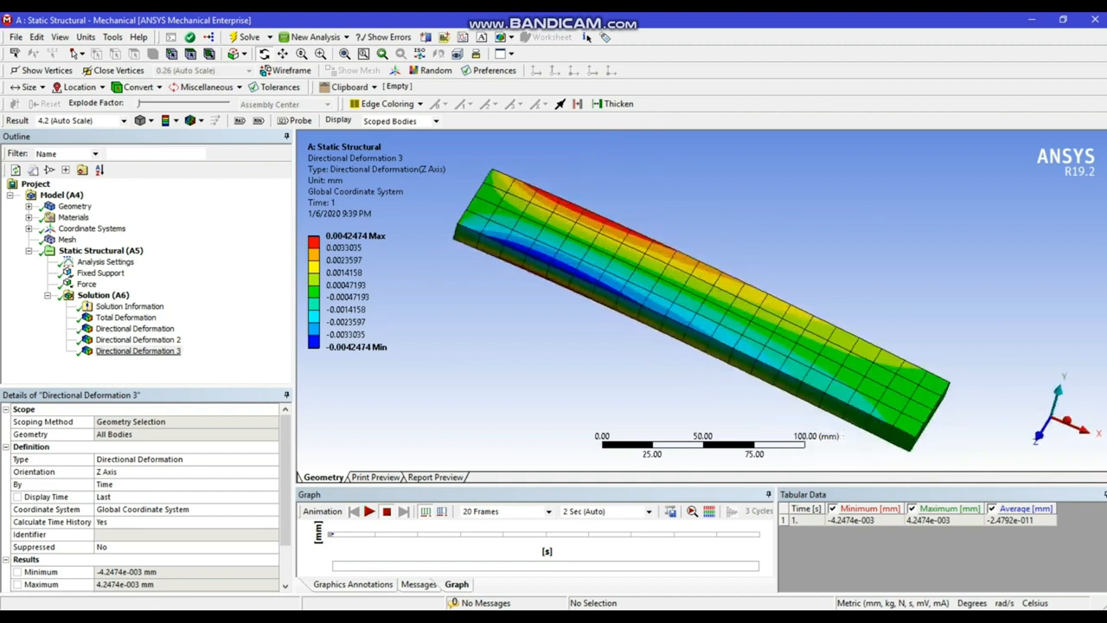
Play the animations of the total deformation and of the X, Y and Z directional deformation results, one after another
{"action": "left_click", "coordinate": [125, 317]}
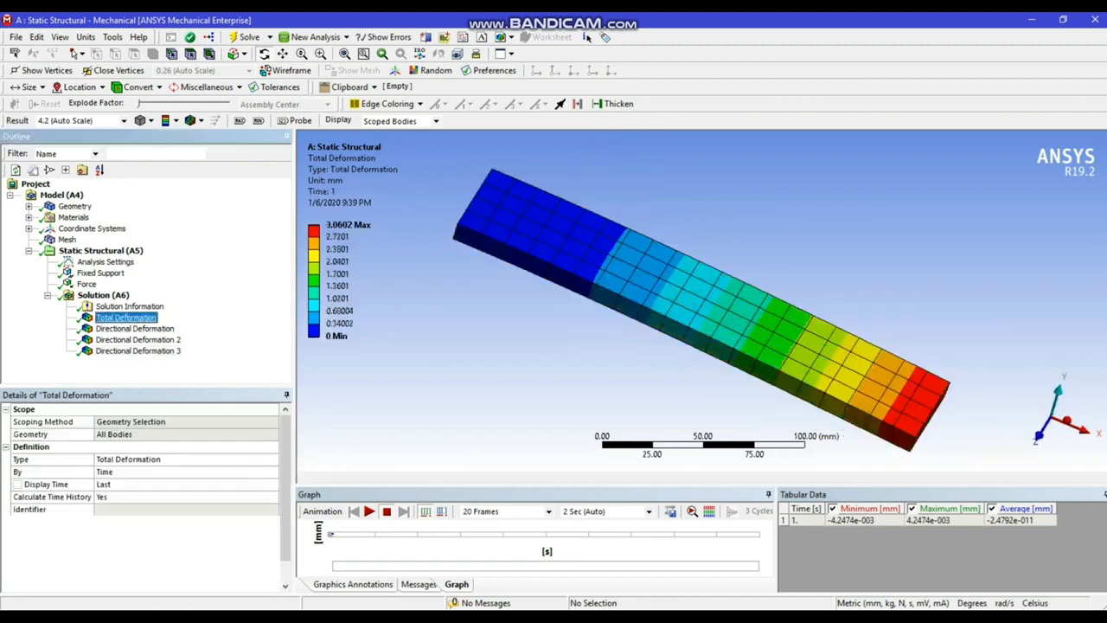
{"action": "left_click", "coordinate": [368, 511]}
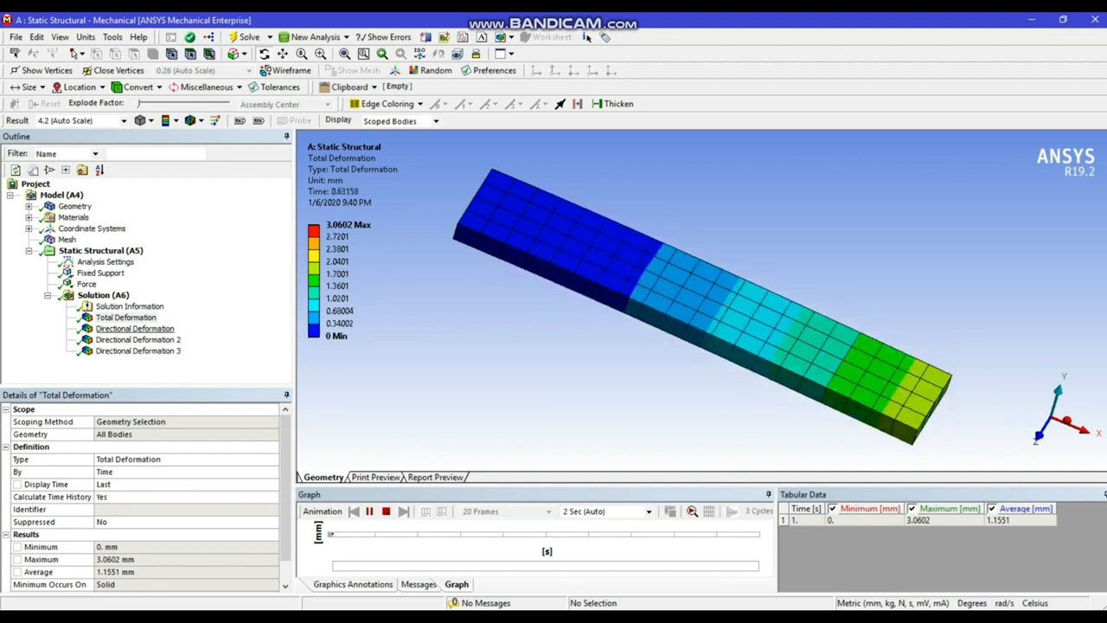
{"action": "left_click", "coordinate": [134, 329]}
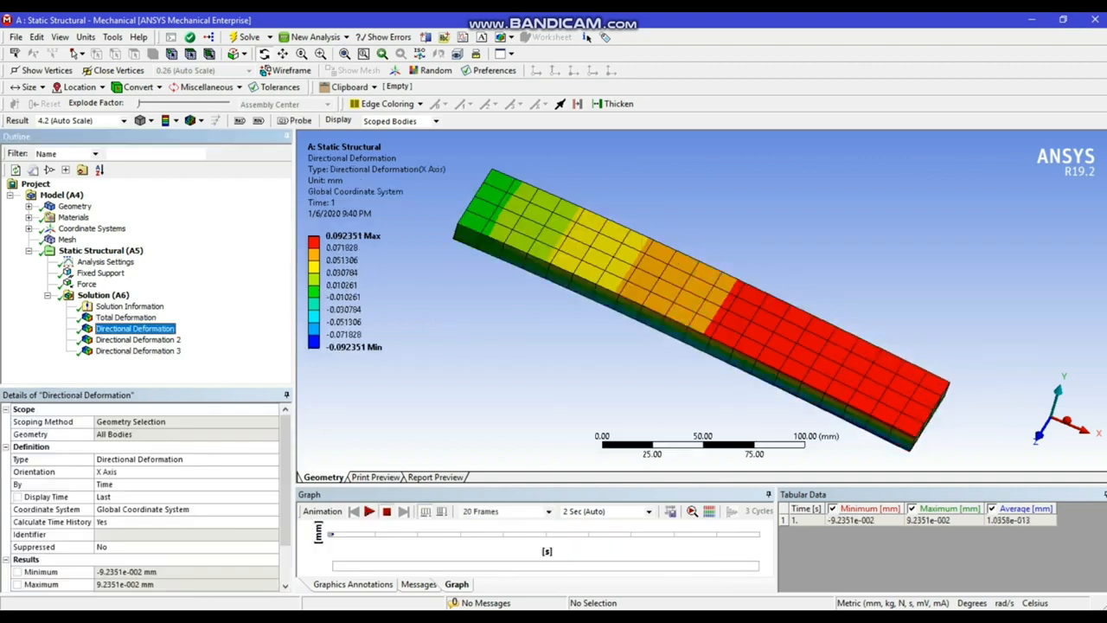
{"action": "left_click", "coordinate": [368, 511]}
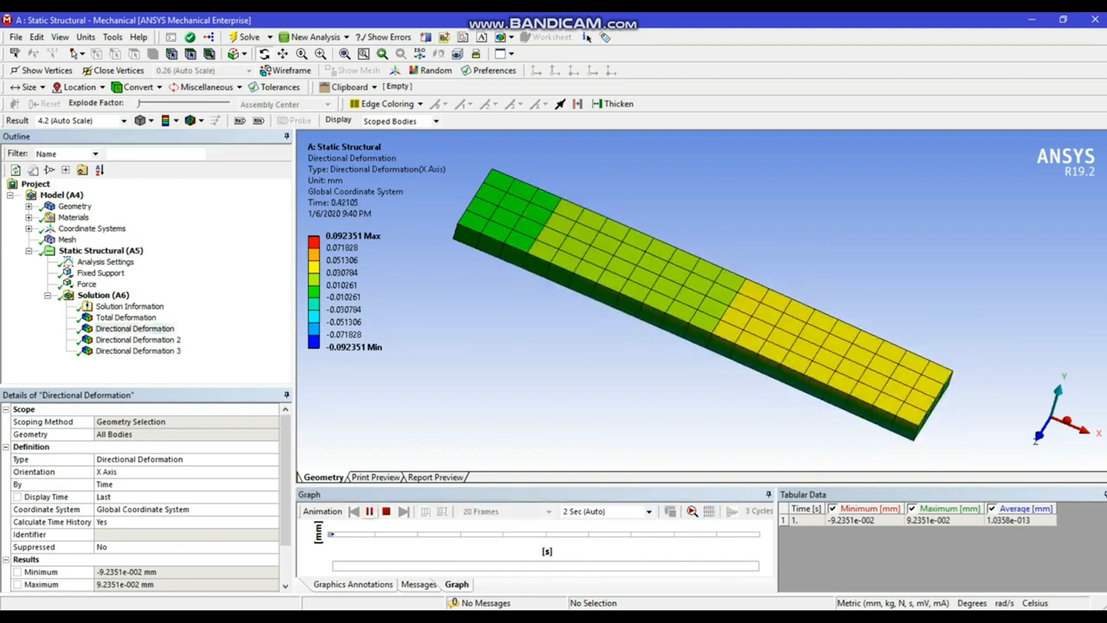
{"action": "left_click", "coordinate": [138, 339]}
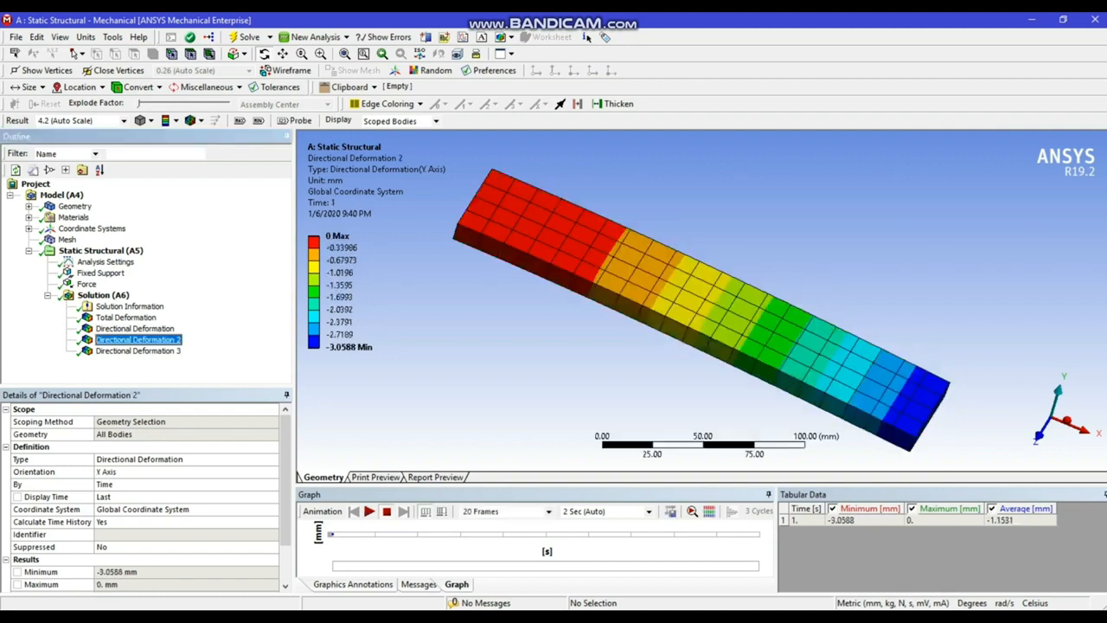
{"action": "left_click", "coordinate": [369, 511]}
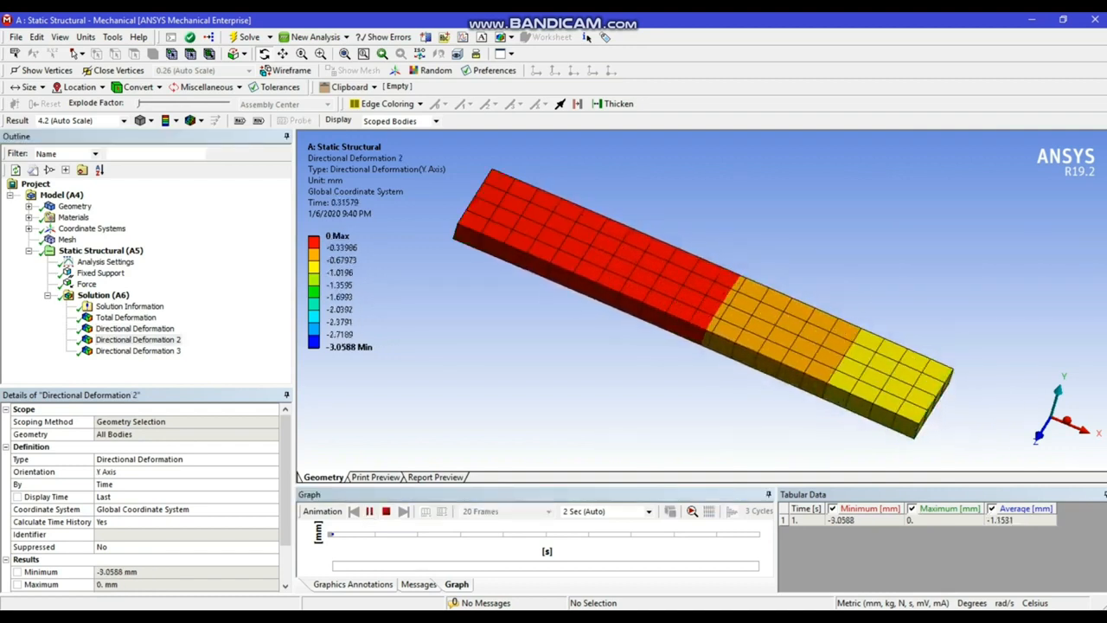
{"action": "left_click", "coordinate": [138, 350]}
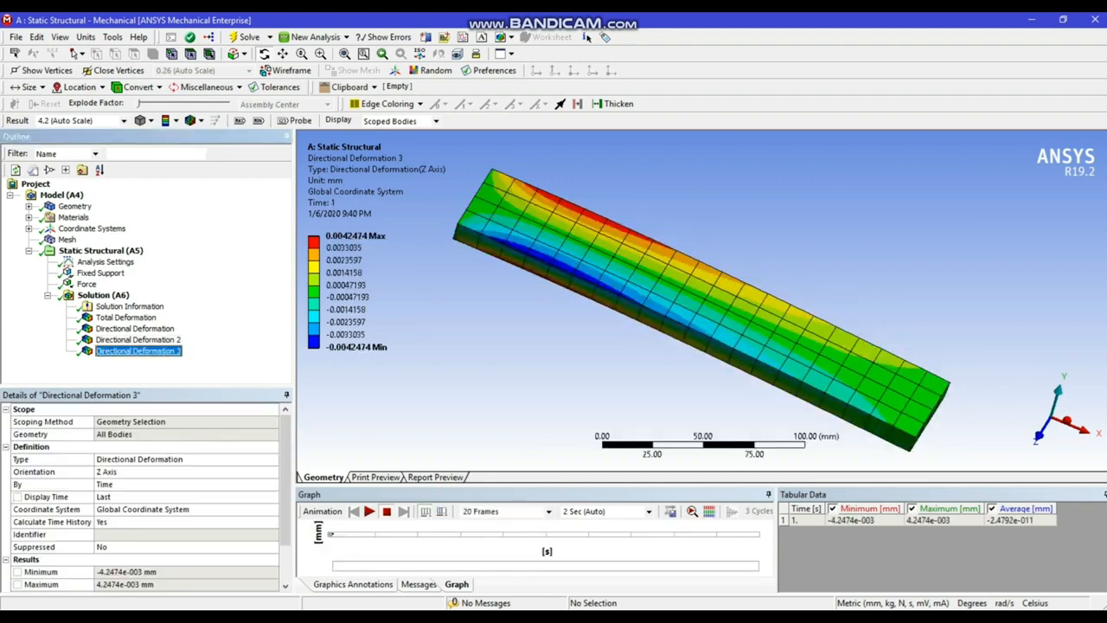
{"action": "left_click", "coordinate": [368, 511]}
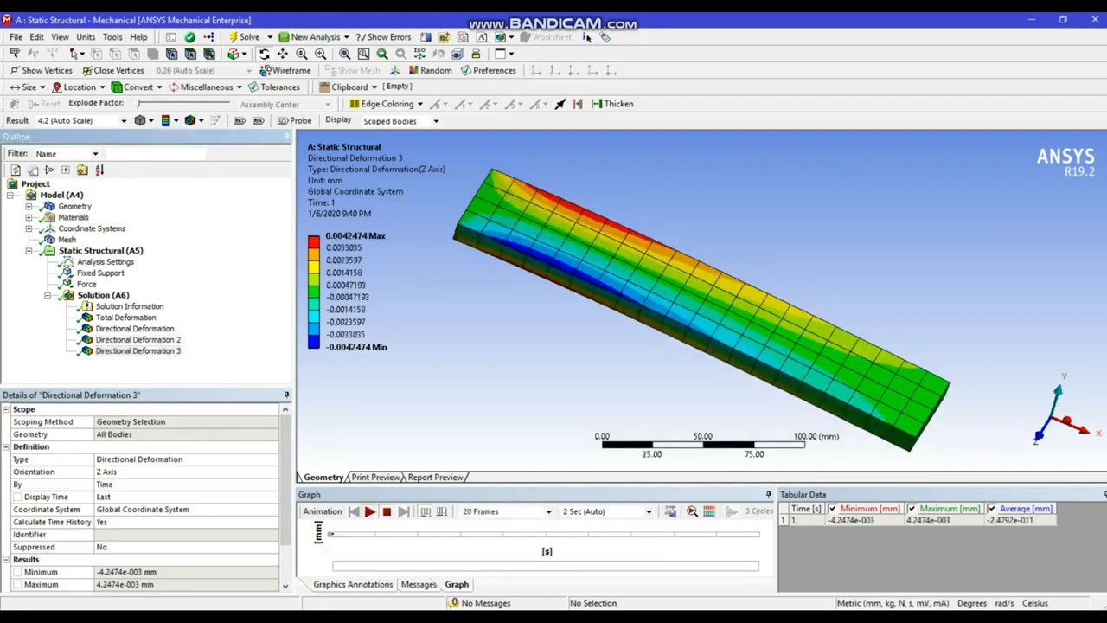